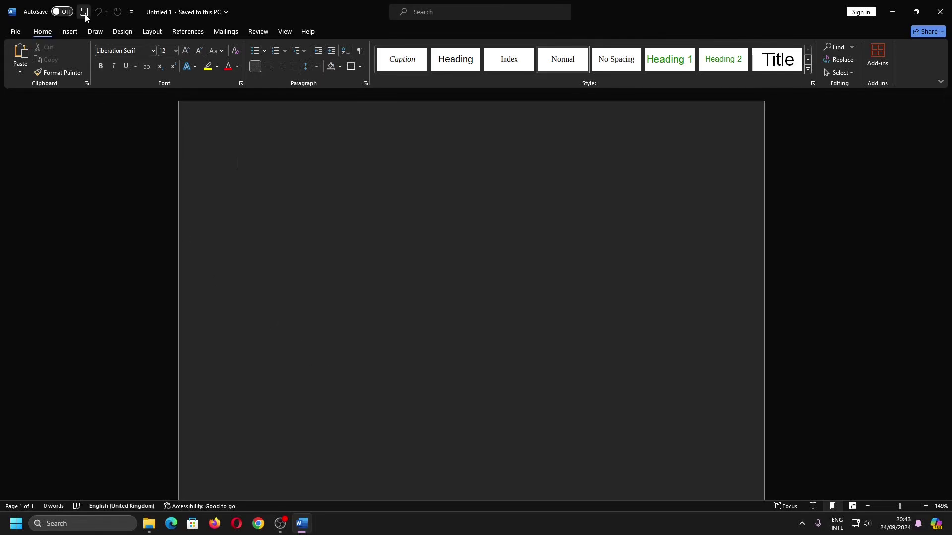
- Review the blank Untitled 1 document's Info page, then return to editing with the Insert commands showing
left_click(15, 33)
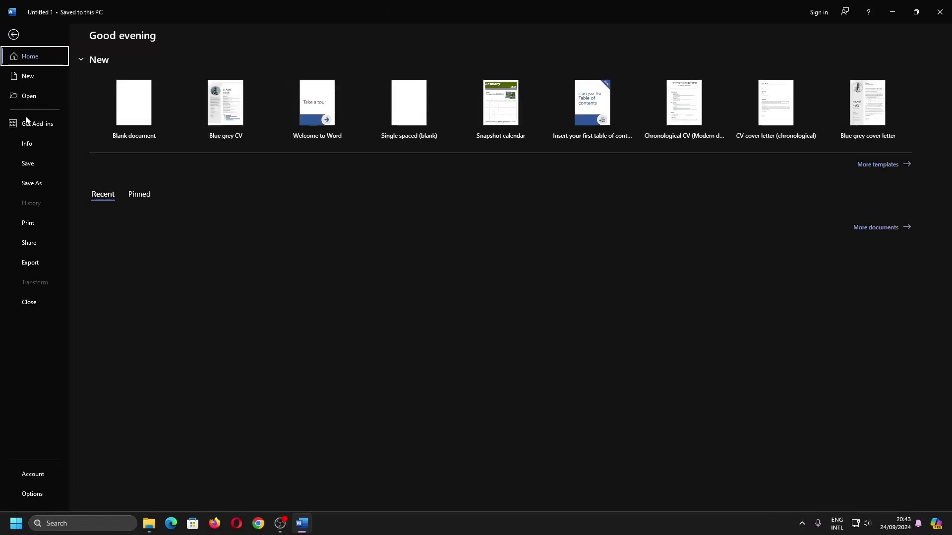
left_click(30, 144)
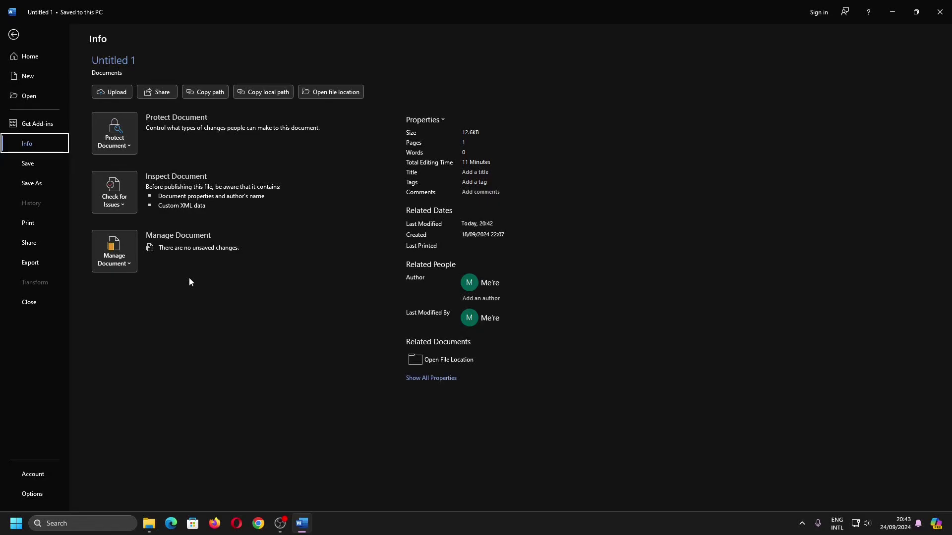
left_click(14, 35)
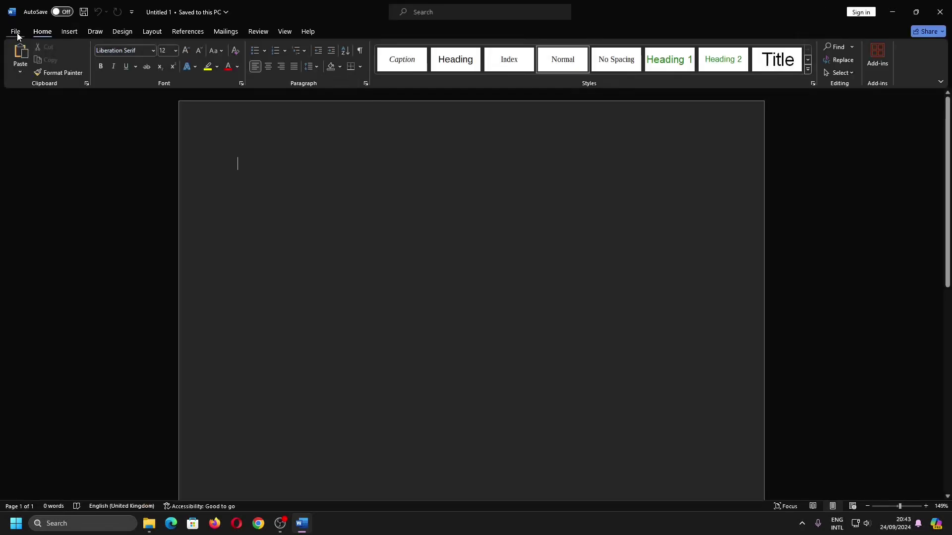
left_click(70, 32)
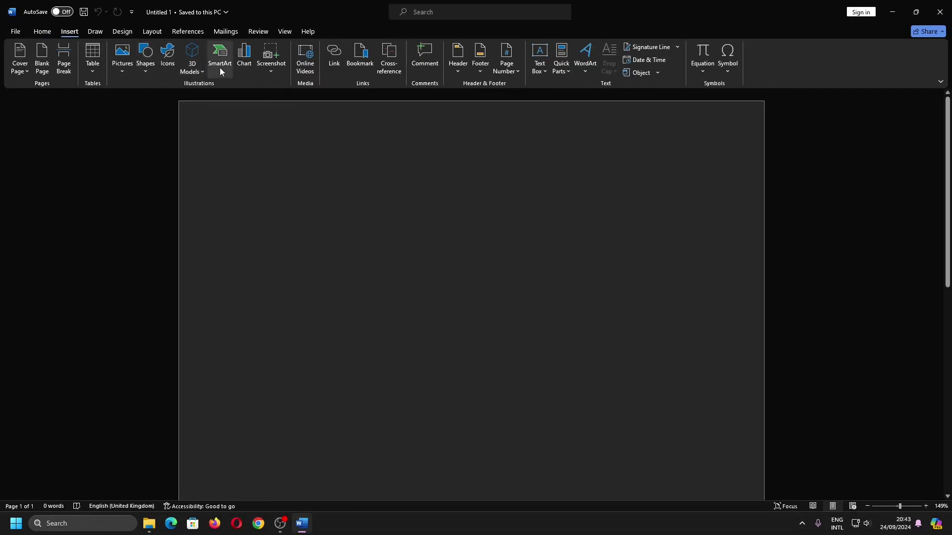
- Draw a green isosceles triangle in the page centre, then bring up the Info page
left_click(146, 59)
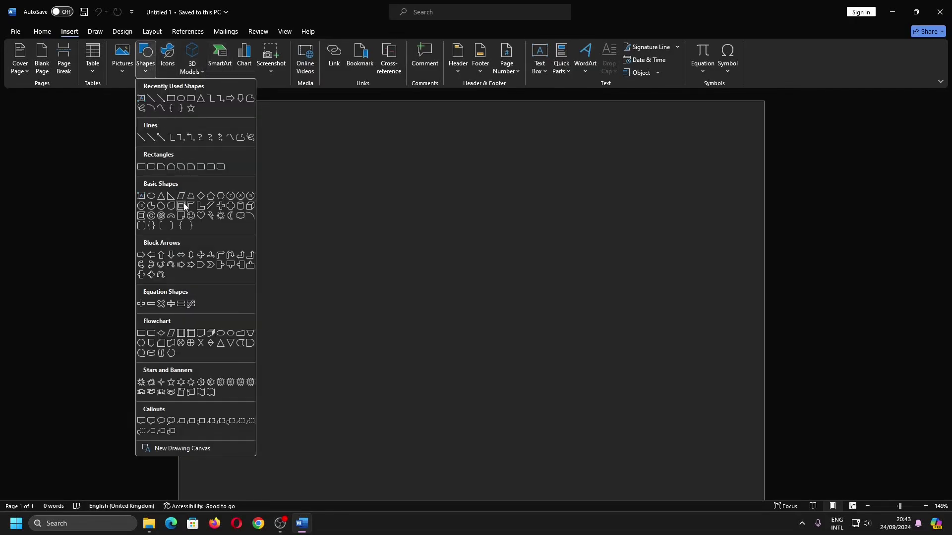
left_click(158, 200)
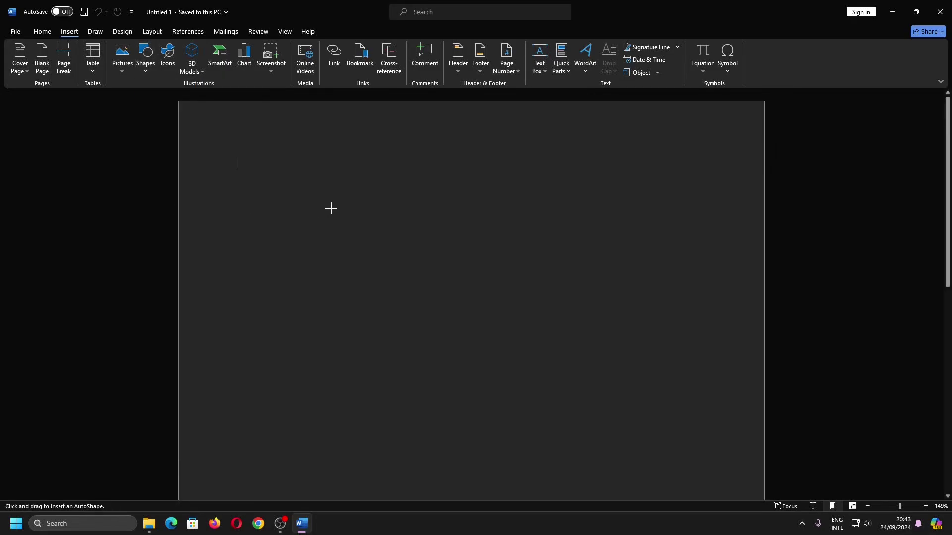
left_click_drag(341, 178, 603, 388)
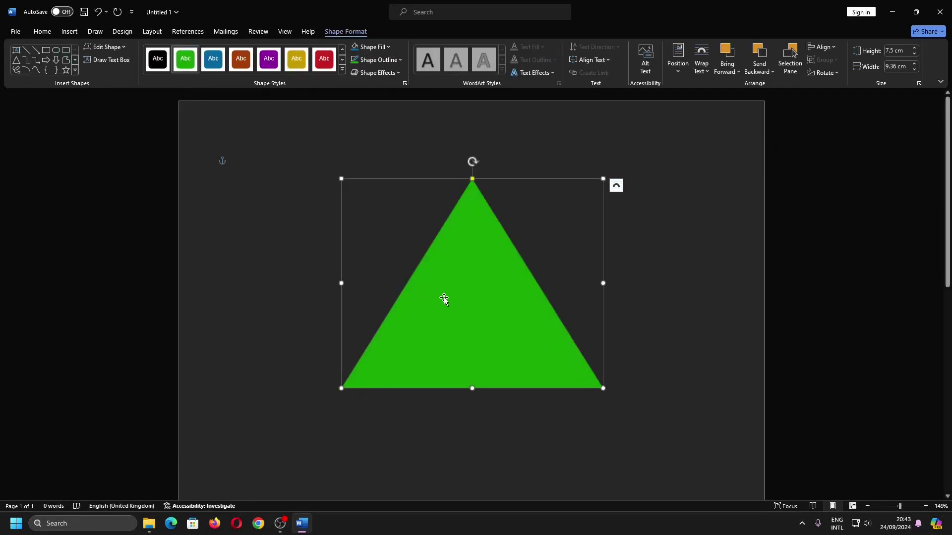
left_click(15, 31)
left_click(36, 149)
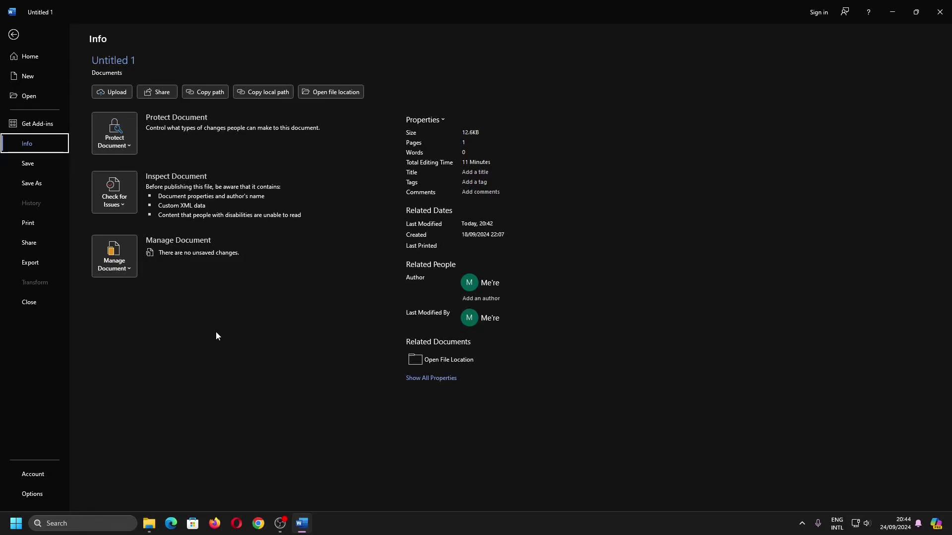
- Change the AutoRecover save interval from 10 to 1 minute and return to the Info page
left_click(47, 494)
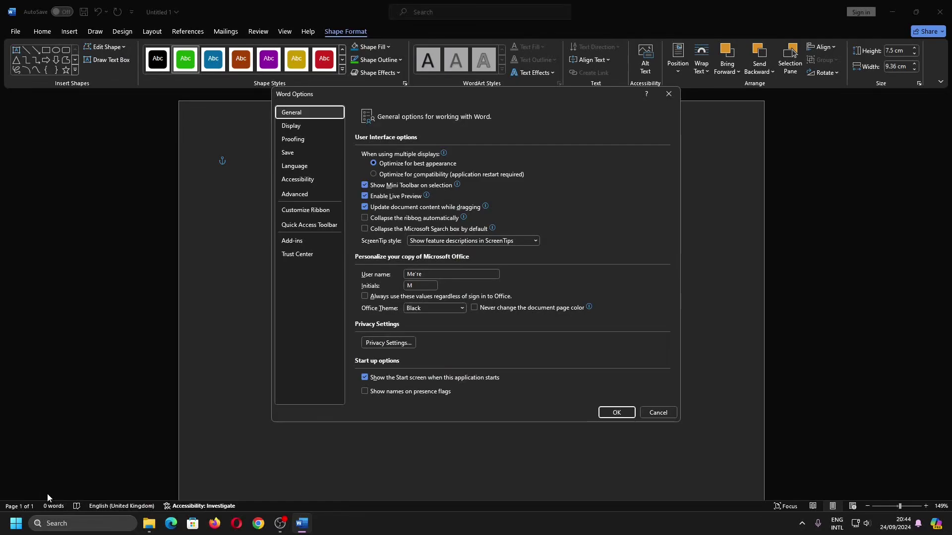
left_click(299, 153)
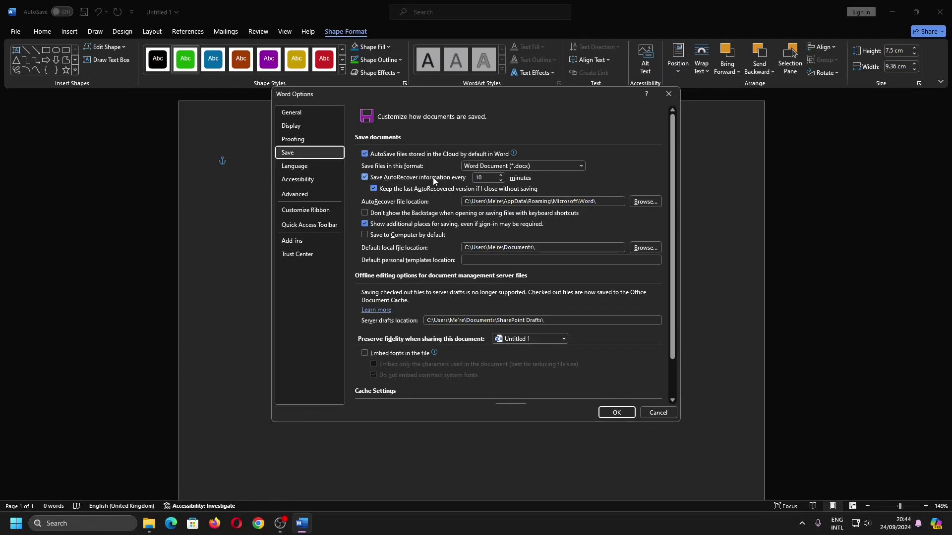
left_click(486, 177)
type("1")
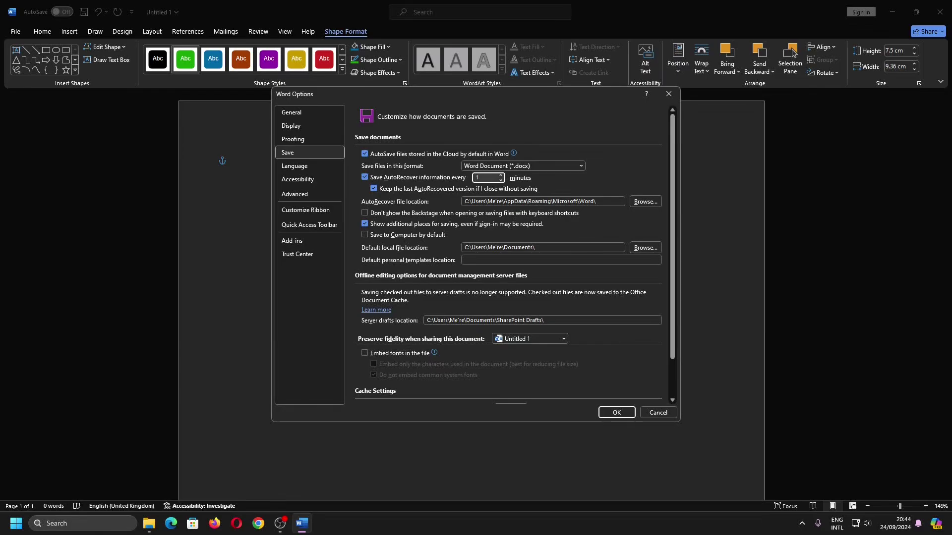
left_click(624, 415)
left_click(10, 33)
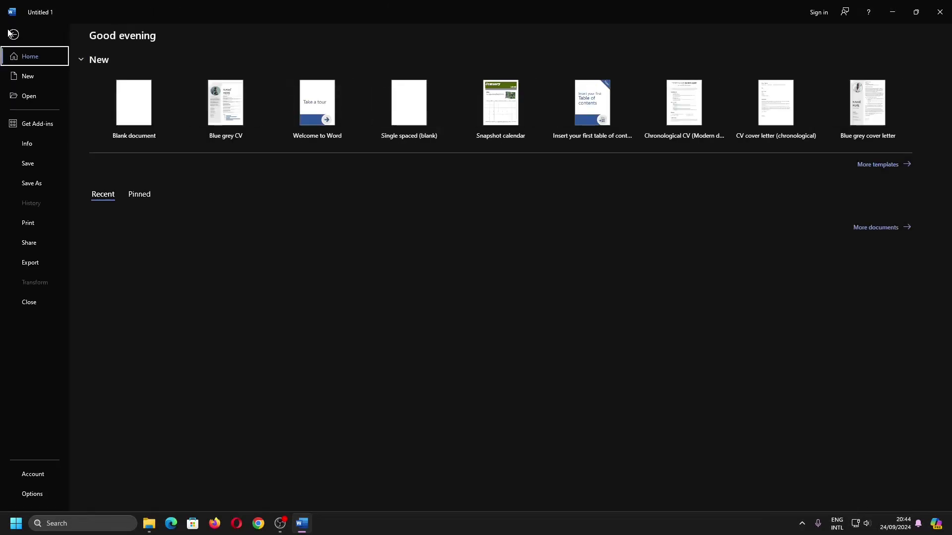
left_click(37, 145)
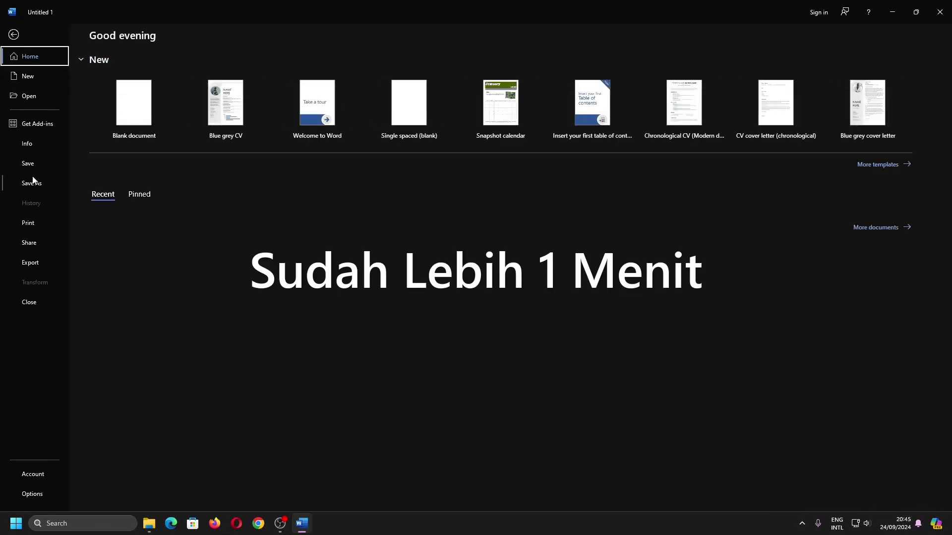
- Open the 'Today, 20:45 (autorecovery)' version and select its green triangle
left_click(30, 144)
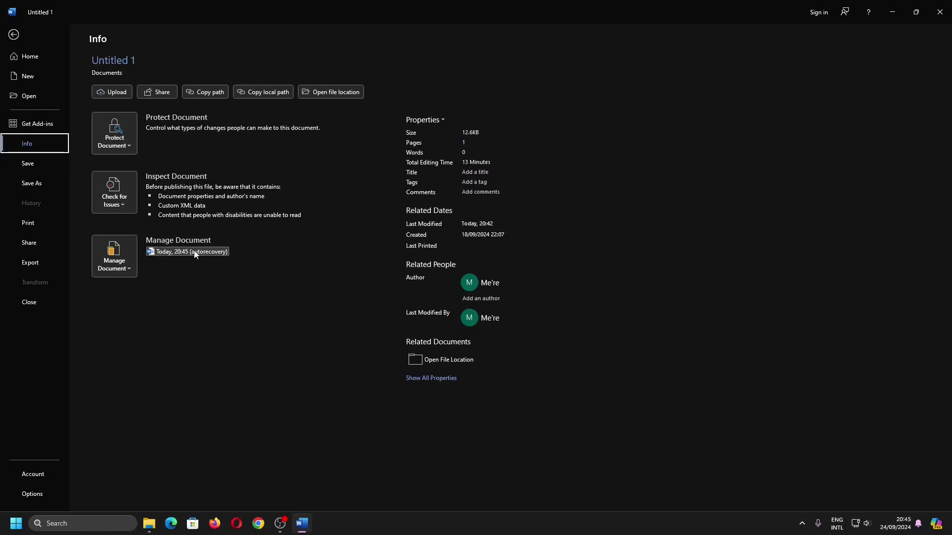
left_click(195, 253)
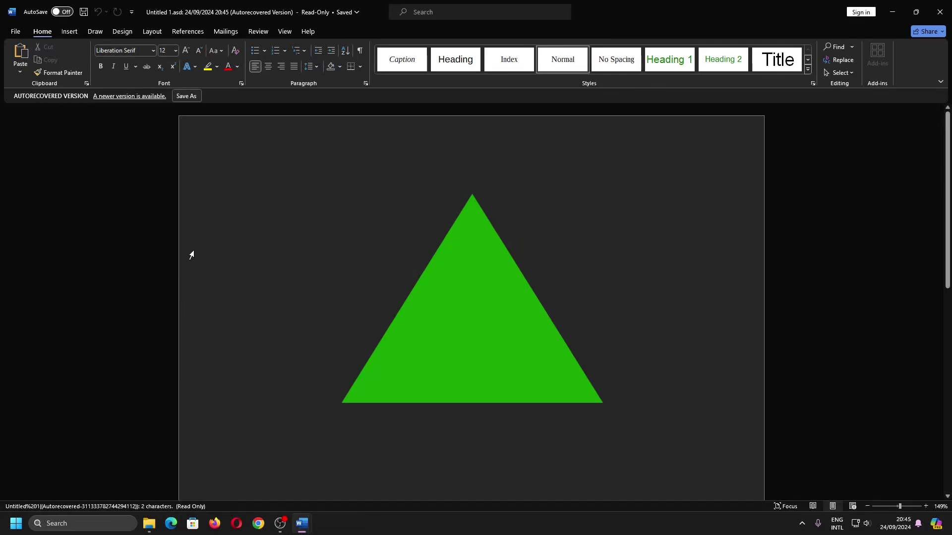
scroll(503, 288, "down", 2)
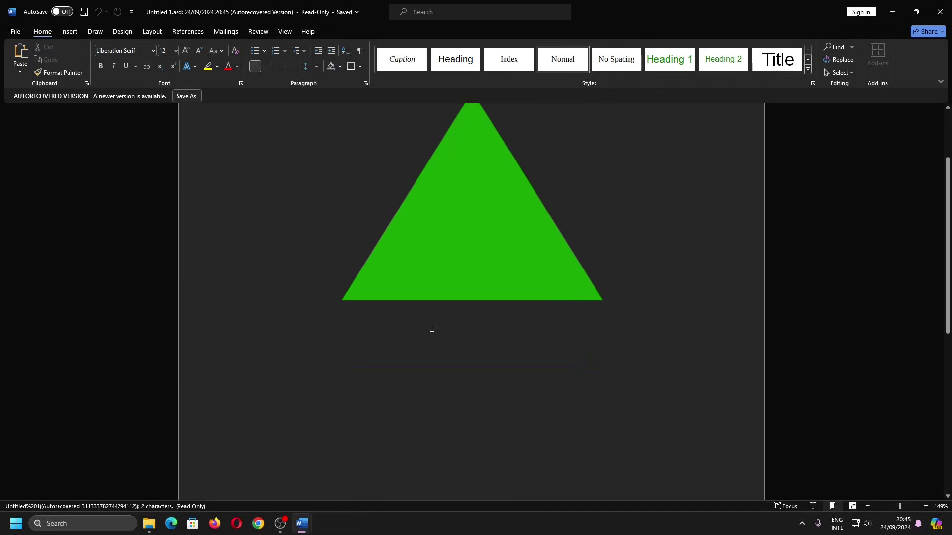
scroll(431, 325, "up", 2)
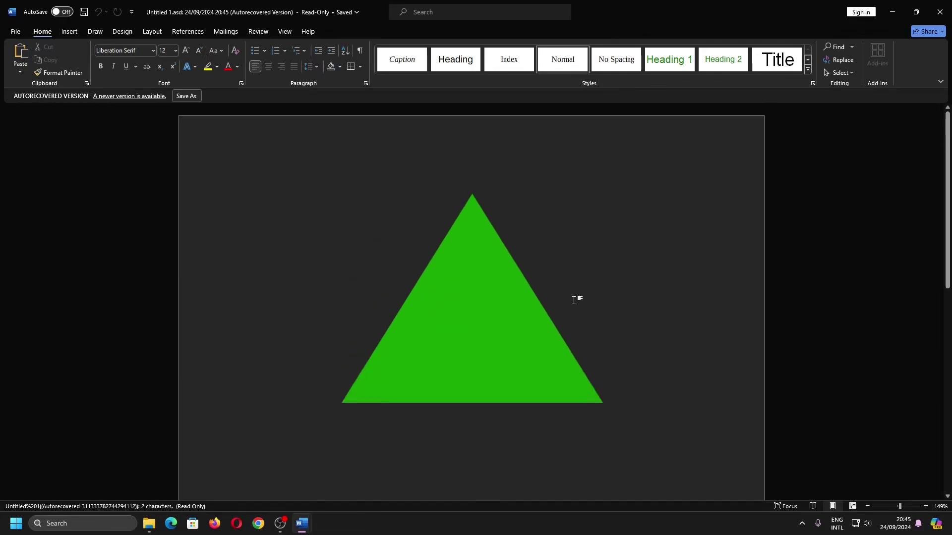
left_click(520, 353)
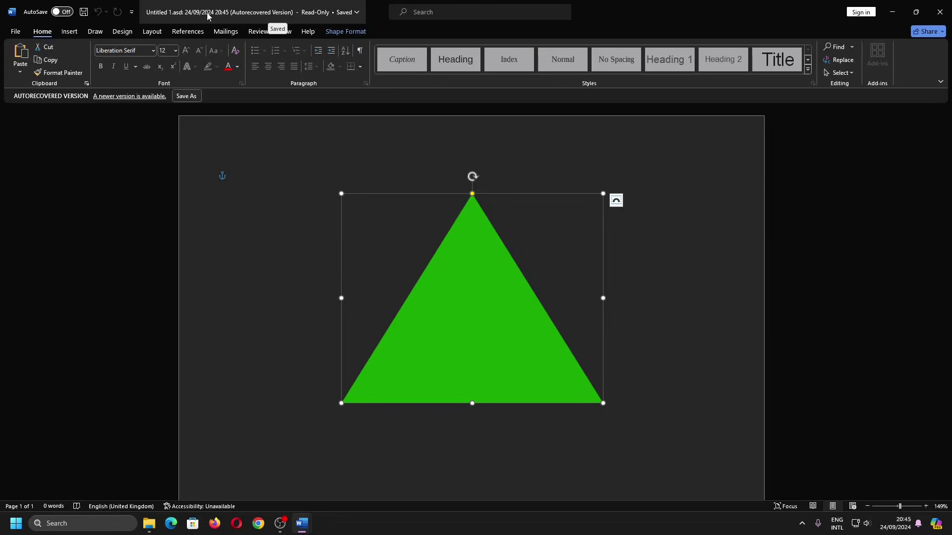
- Compare the recovered copy with the original document, then close the 20:45 recovered window
left_click_drag(638, 5, 644, 94)
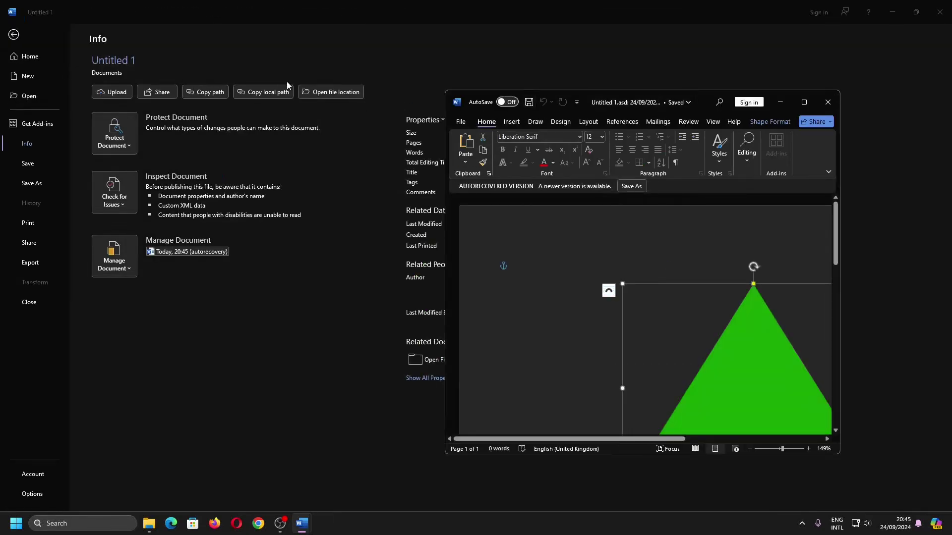
left_click(203, 36)
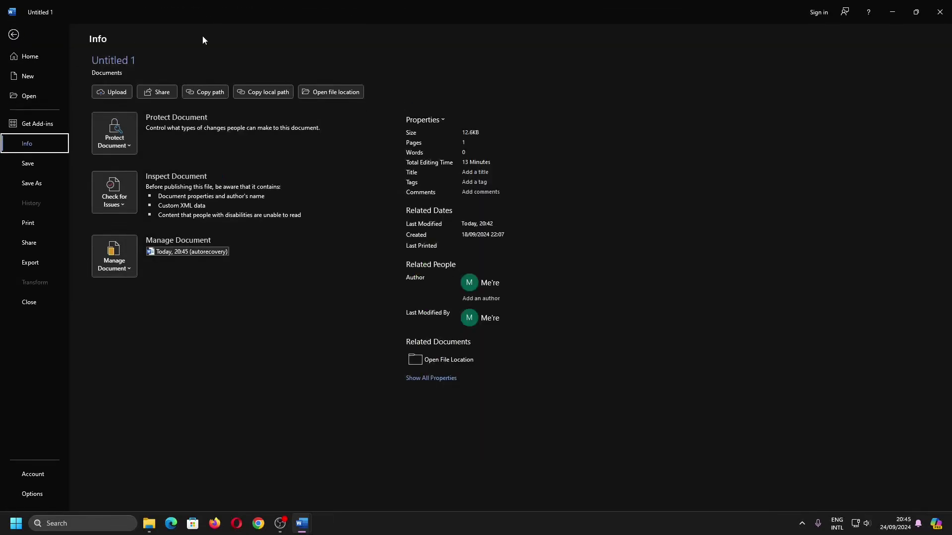
left_click(13, 35)
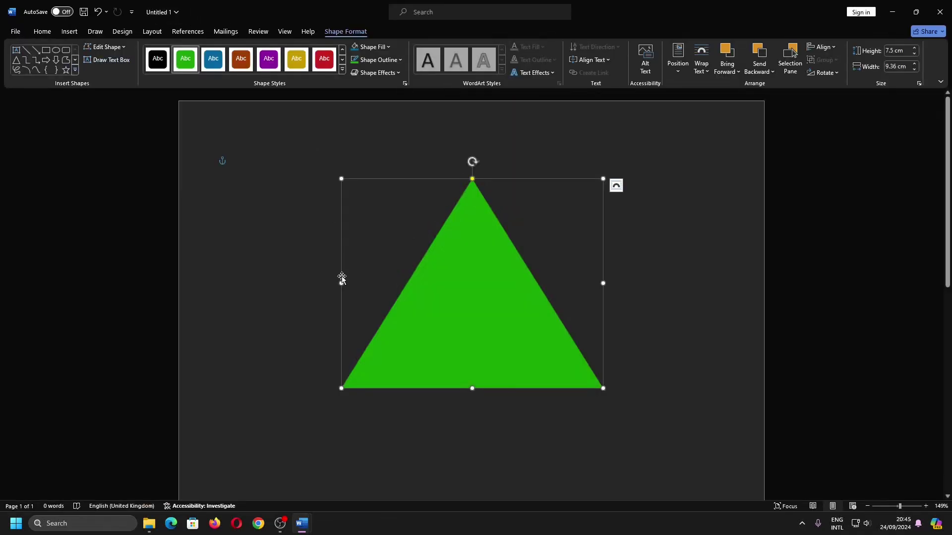
mouse_move(302, 523)
left_click(352, 451)
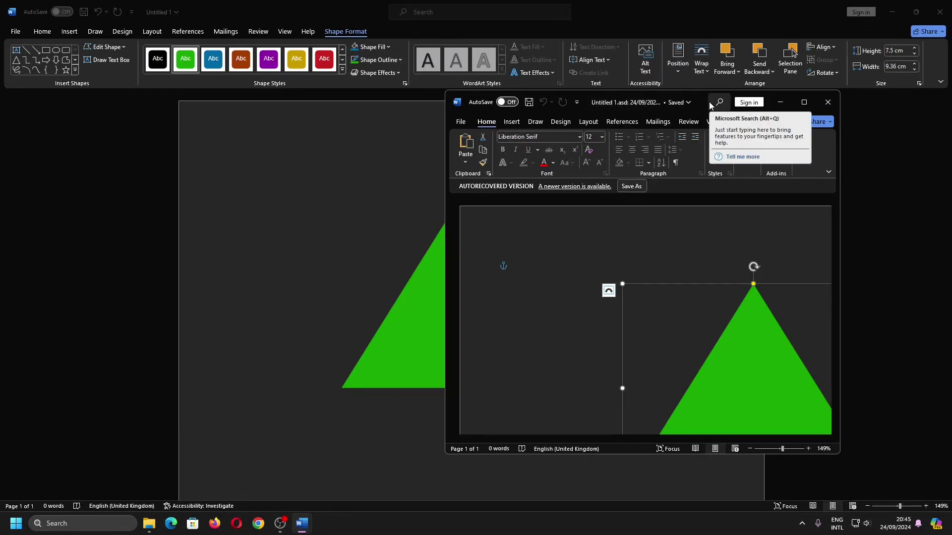
left_click(828, 103)
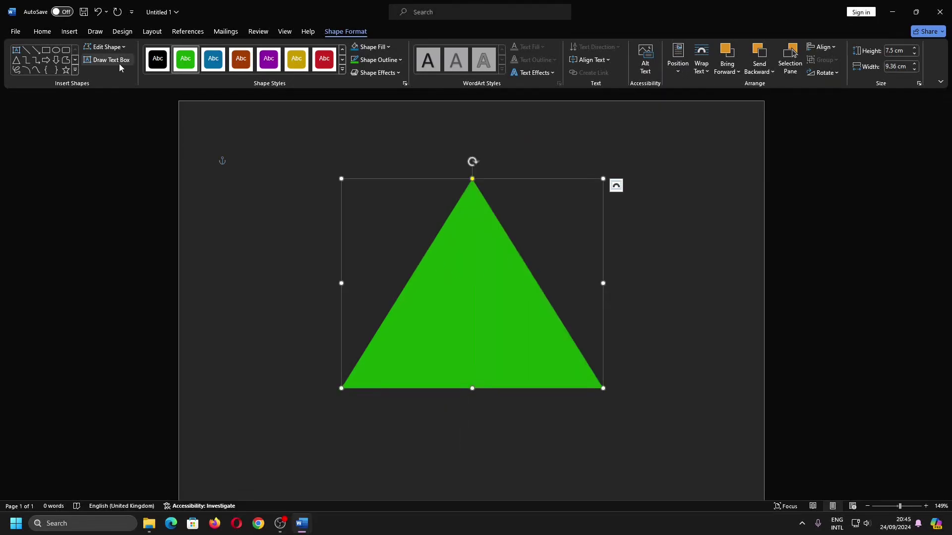
- Draw a tall blue rounded rectangle over the triangle's left side and show the Info page
left_click(67, 51)
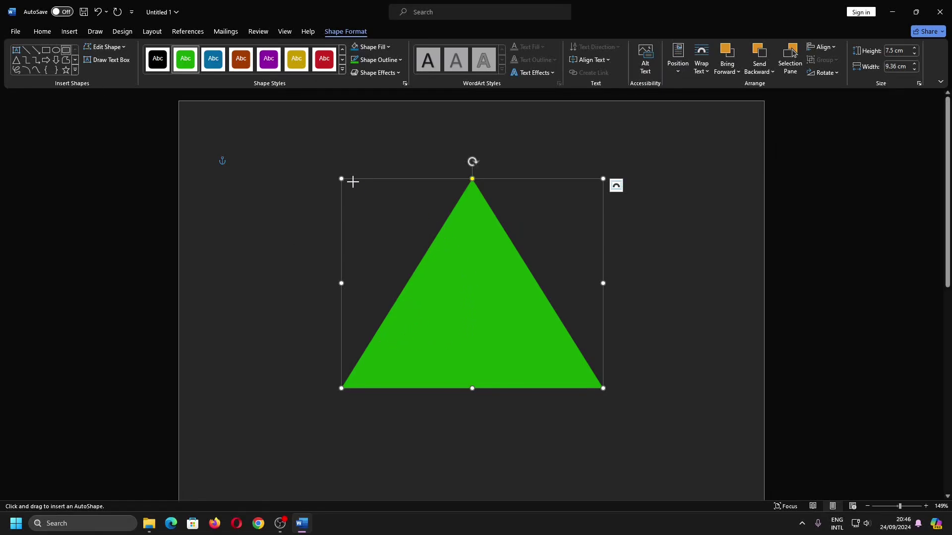
left_click_drag(258, 233, 461, 516)
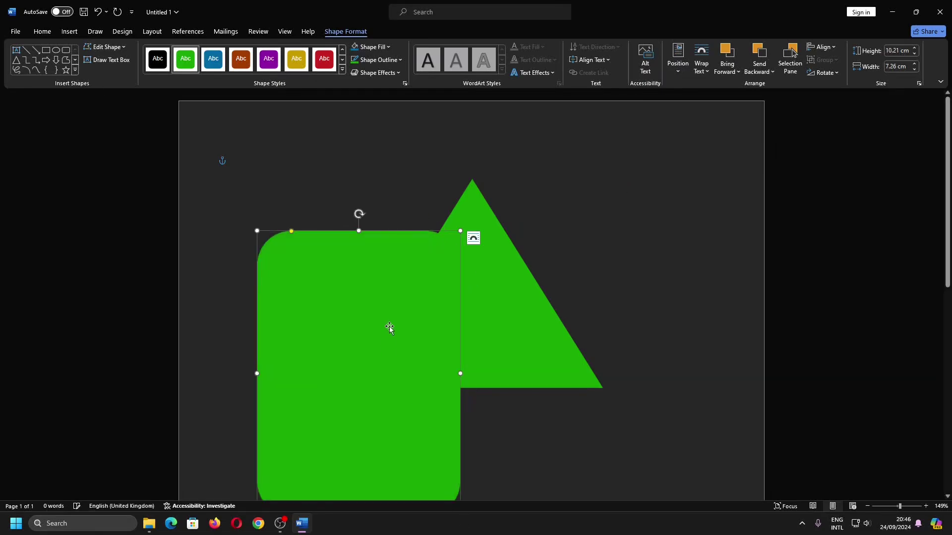
left_click(214, 59)
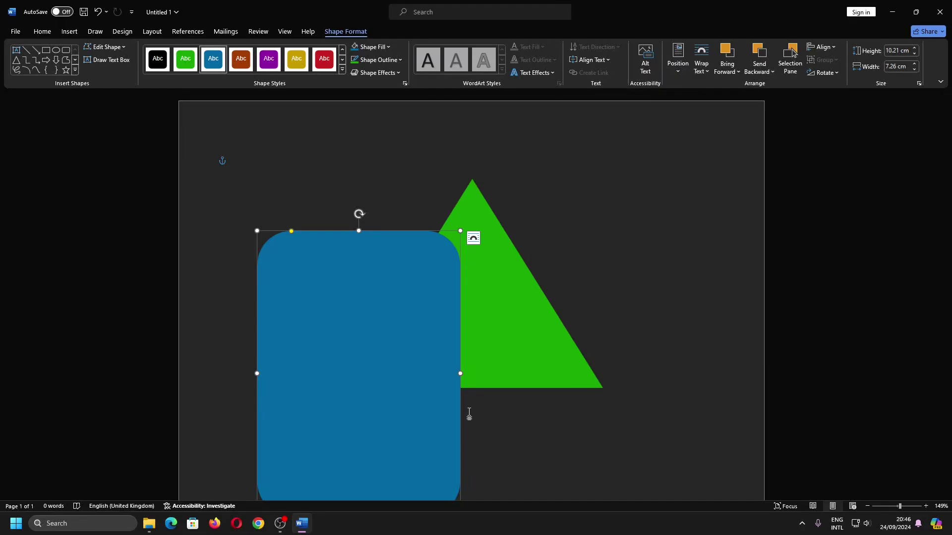
left_click(15, 31)
left_click(26, 143)
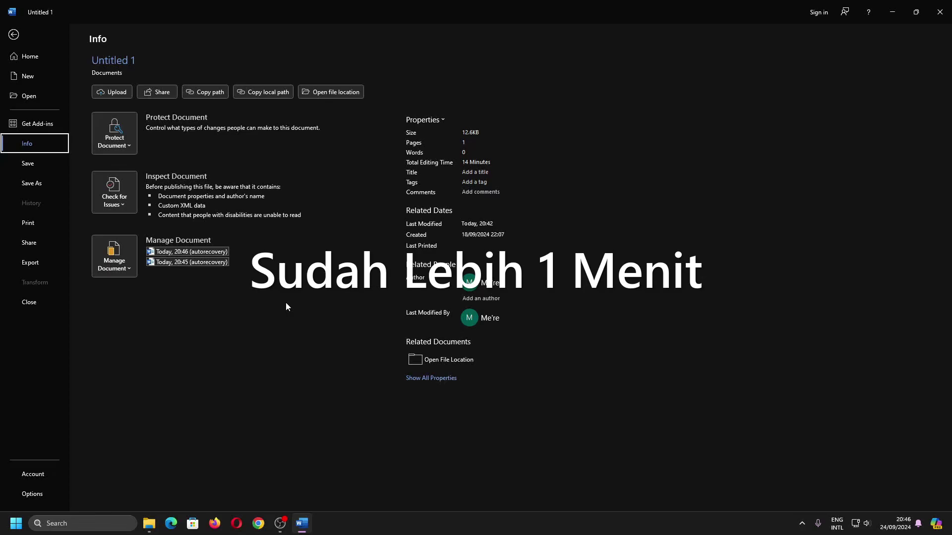
- Open the 20:46 autorecovered version on the right half, with the original's Info page on the left
left_click(222, 252)
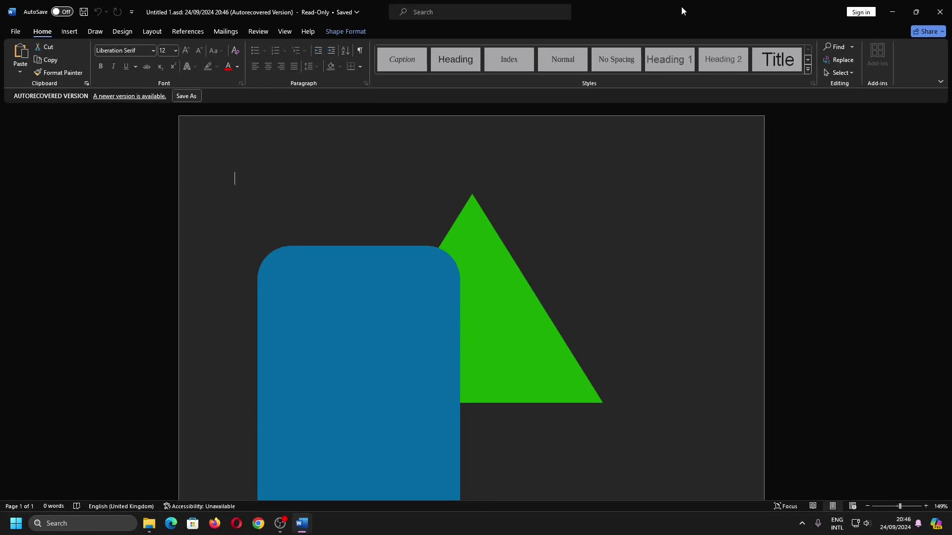
key("super+Right")
left_click(151, 214)
key("Escape")
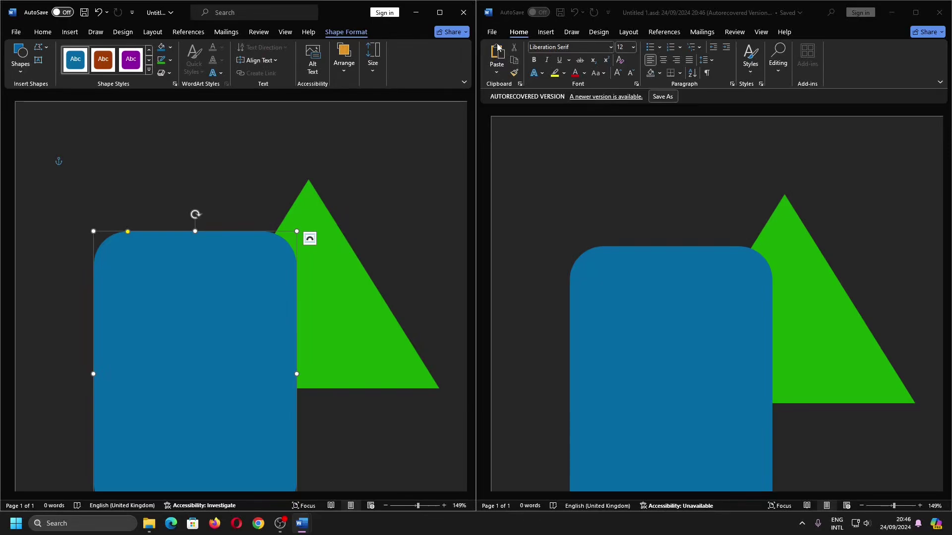
left_click(16, 31)
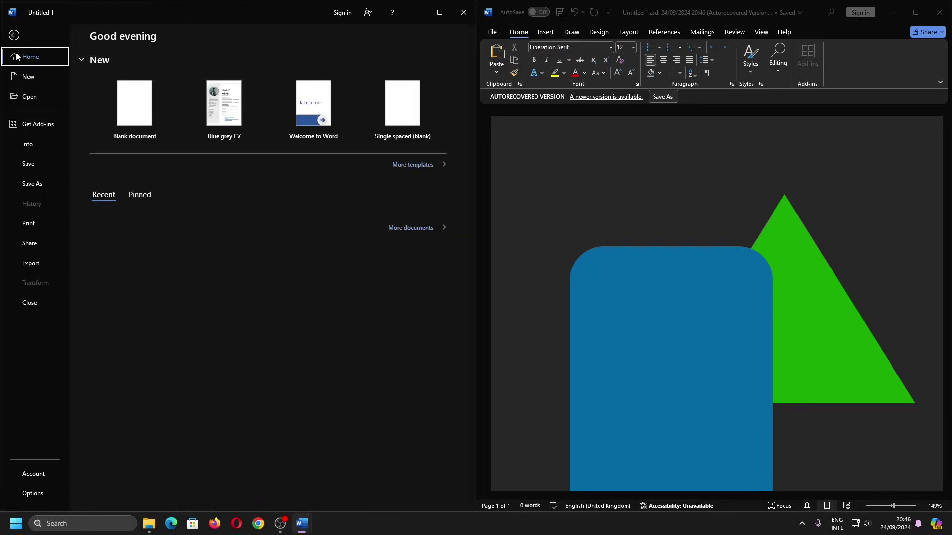
left_click(35, 145)
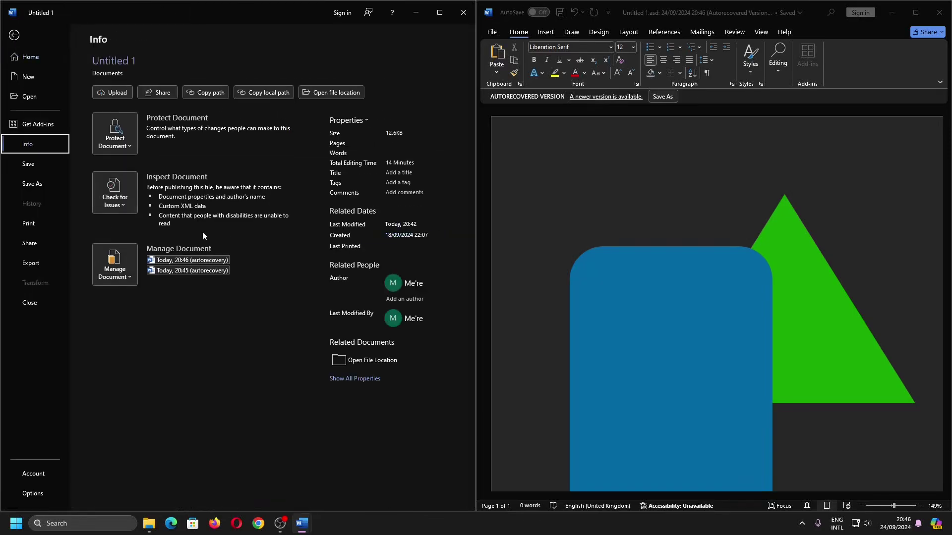
- Open the 20:45 autorecovered version snapped to the left half, then return to the original document
left_click(188, 270)
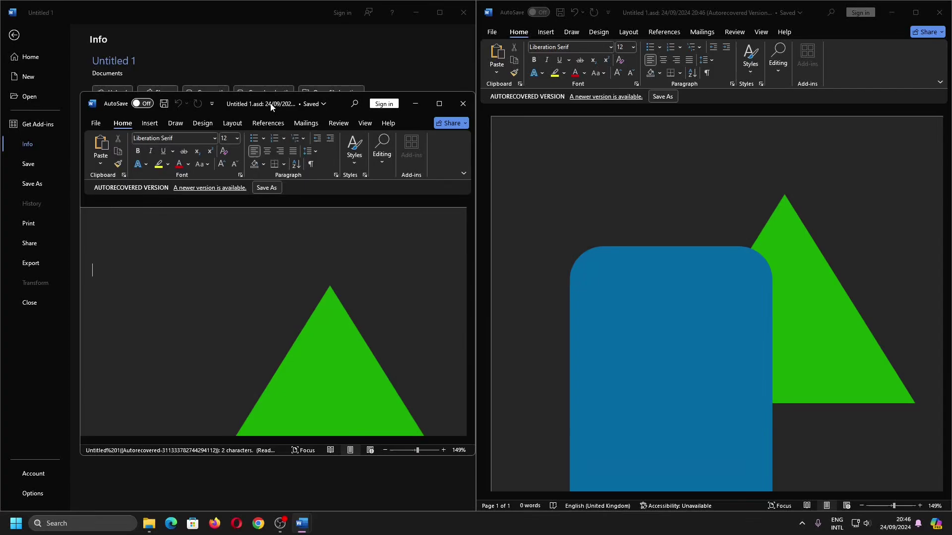
left_click(439, 103)
key("super+Left")
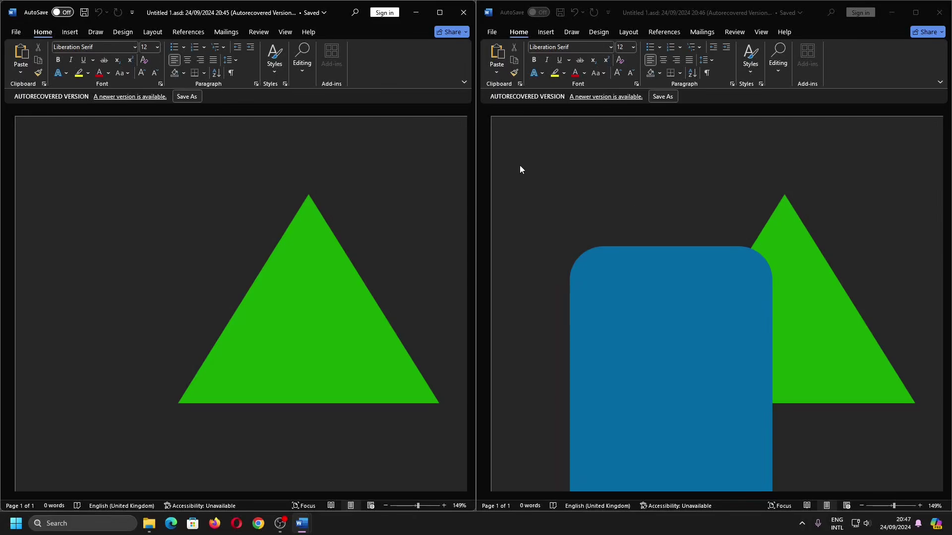
key("alt+f")
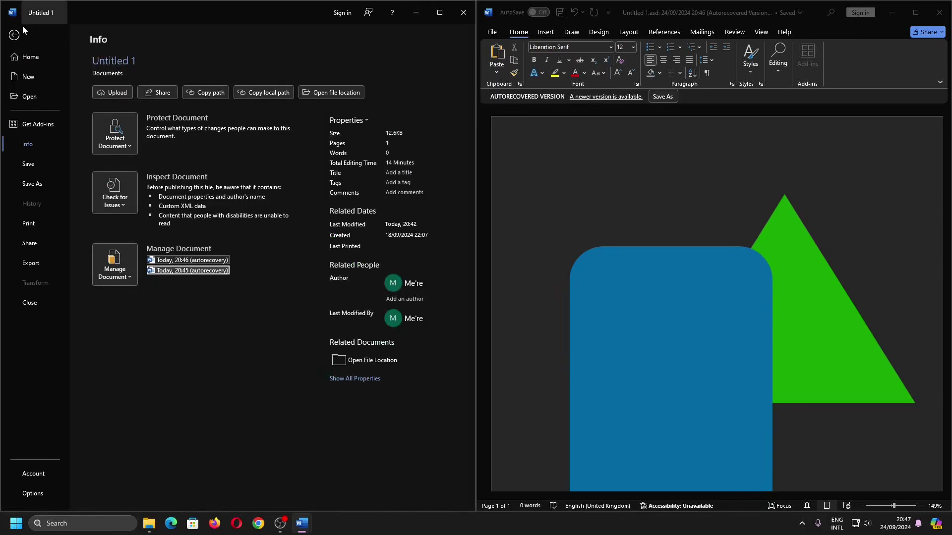
left_click(14, 34)
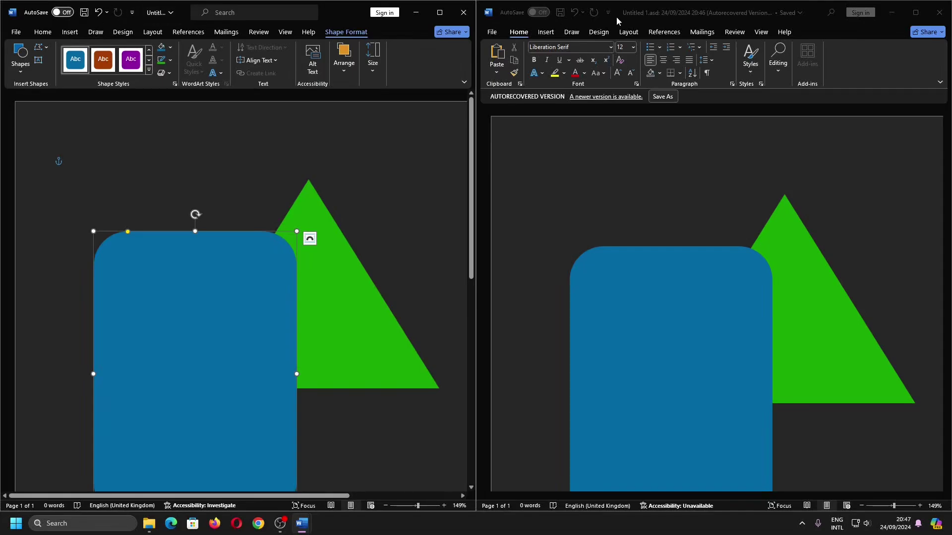
- Inspect the 20:46 window's file name, maximize it, then restore it to the right half
left_click(650, 15)
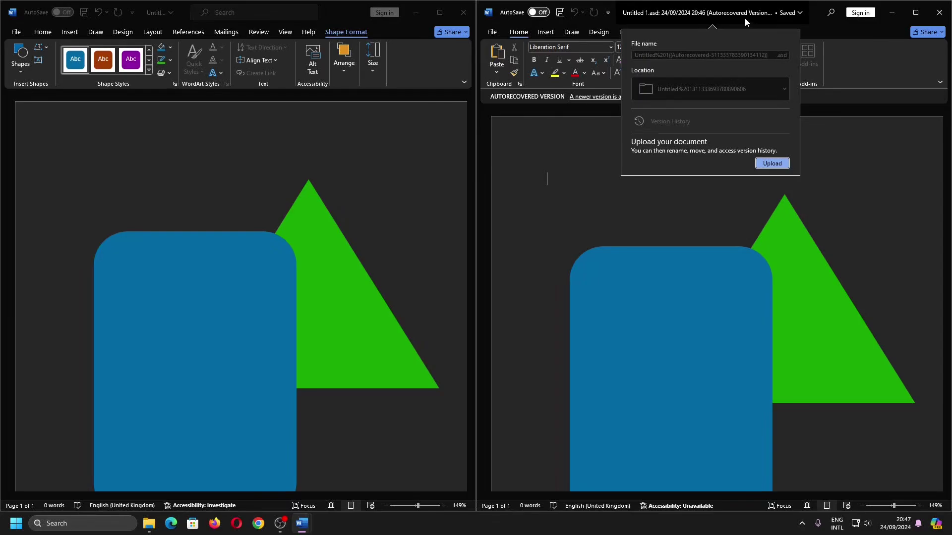
left_click(916, 12)
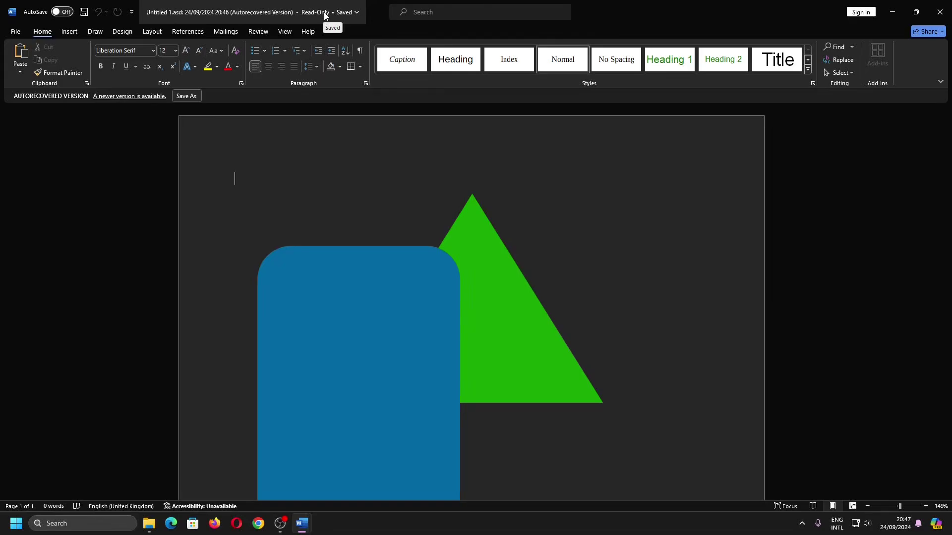
double_click(650, 13)
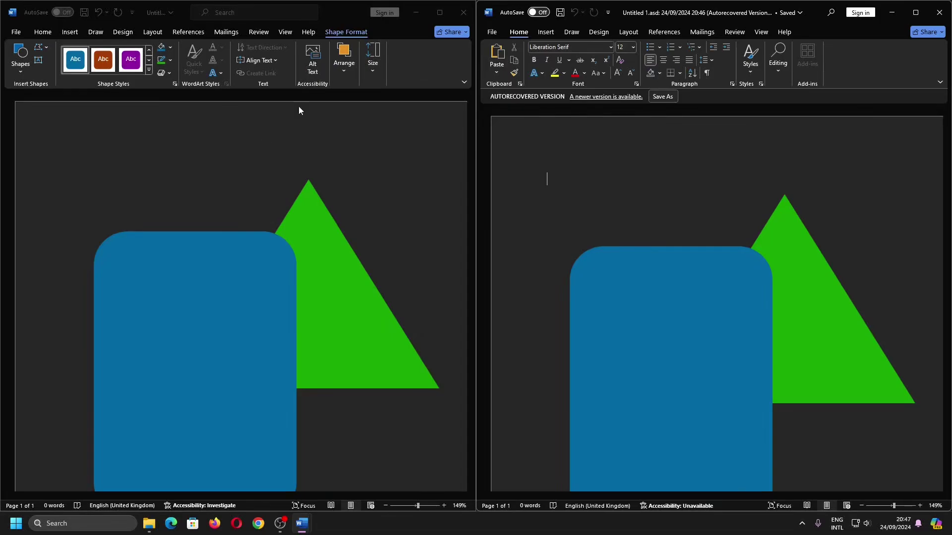
- Review the original's listed autorecovery versions on the Info page, then open Word Options
left_click(15, 34)
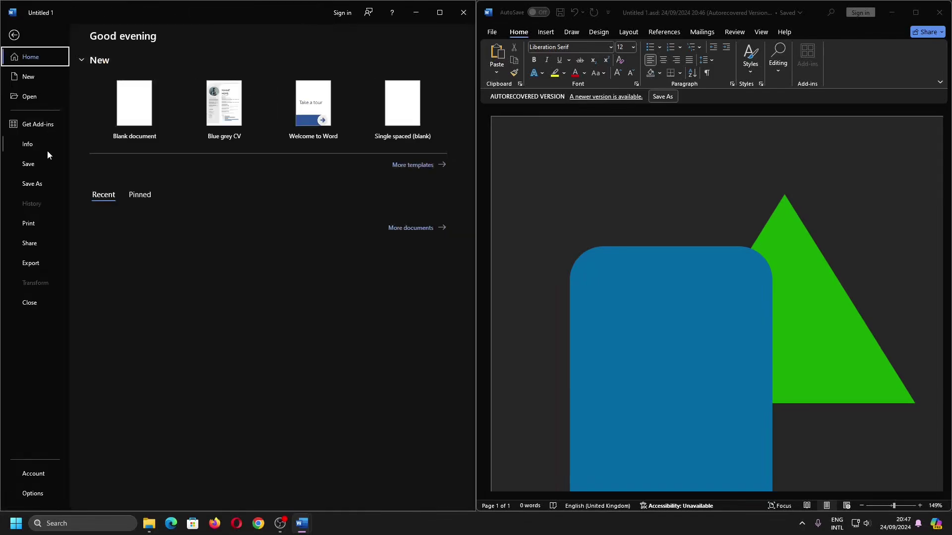
left_click(46, 150)
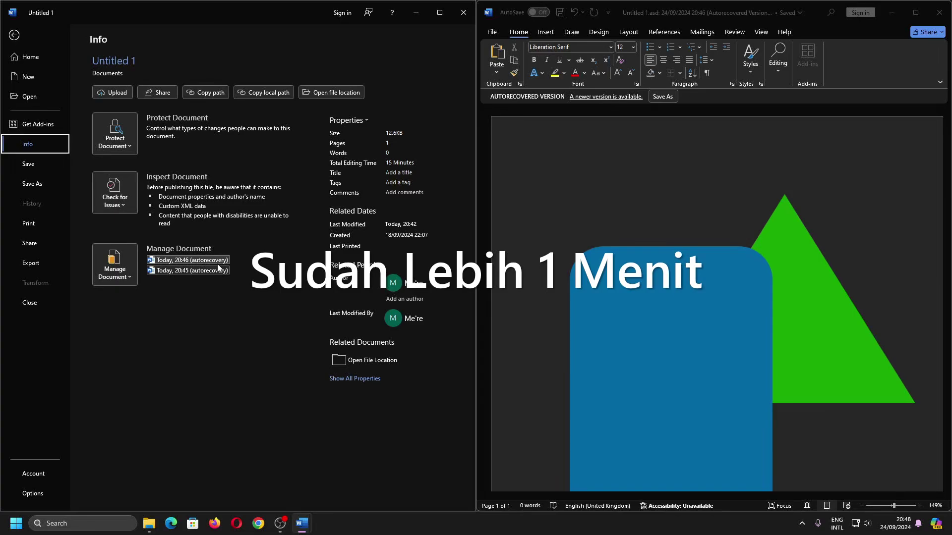
key("Escape")
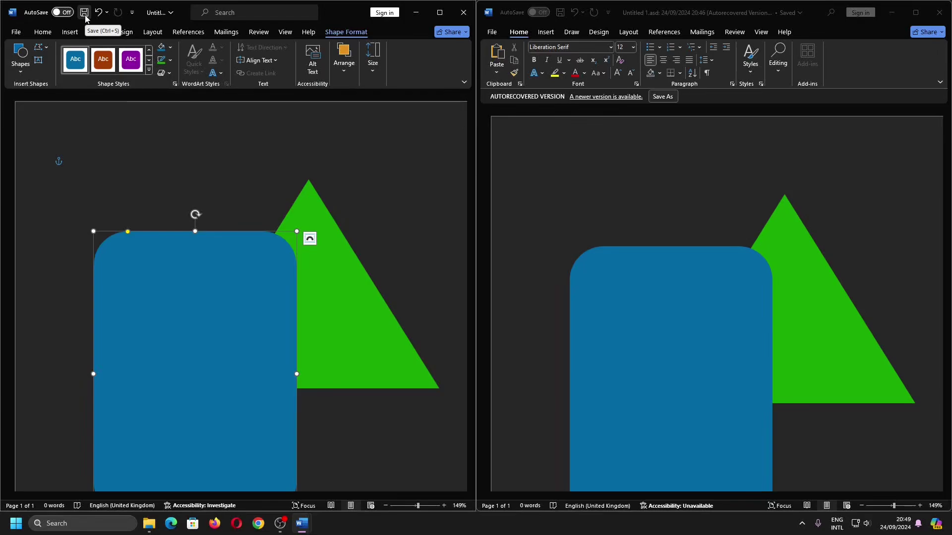
left_click(16, 32)
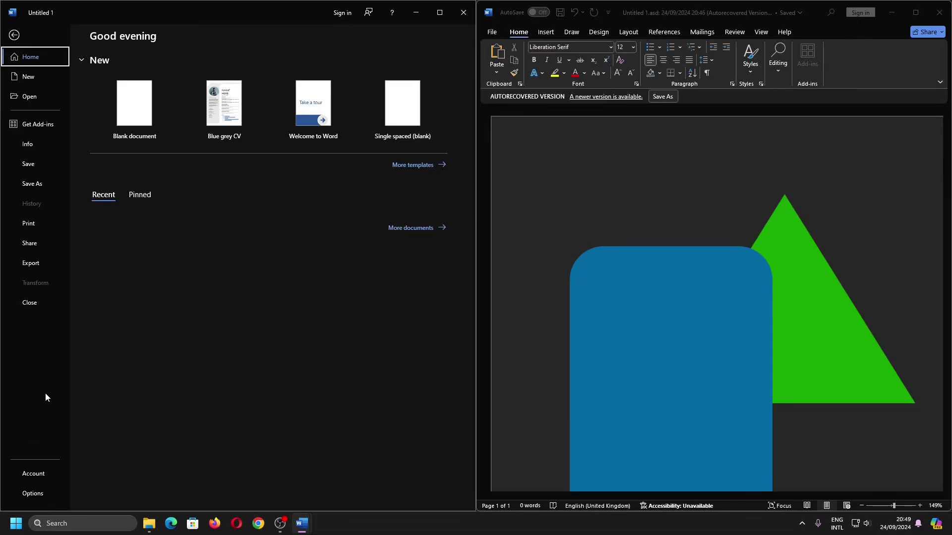
left_click(34, 493)
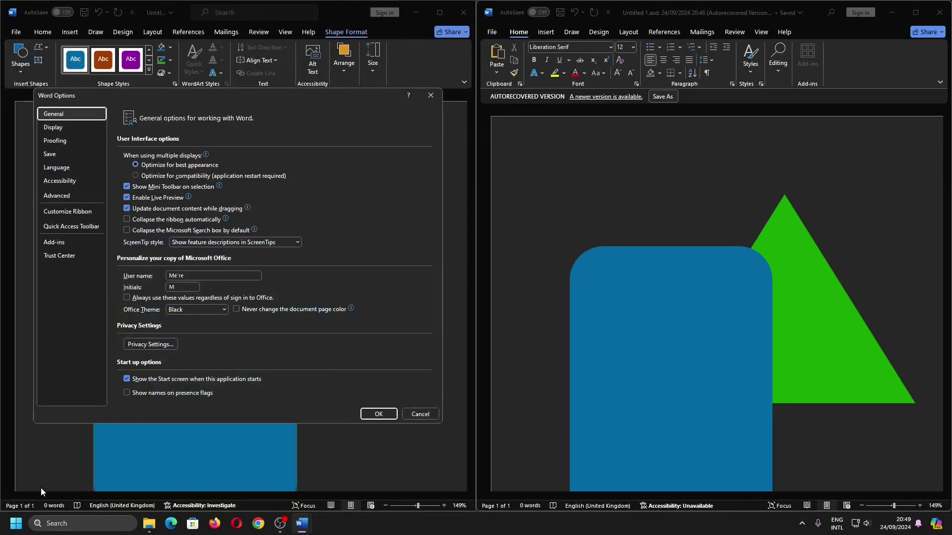
- Confirm AutoRecover is still every 1 minute under Save, cancel, and place the cursor at the page top
left_click(59, 155)
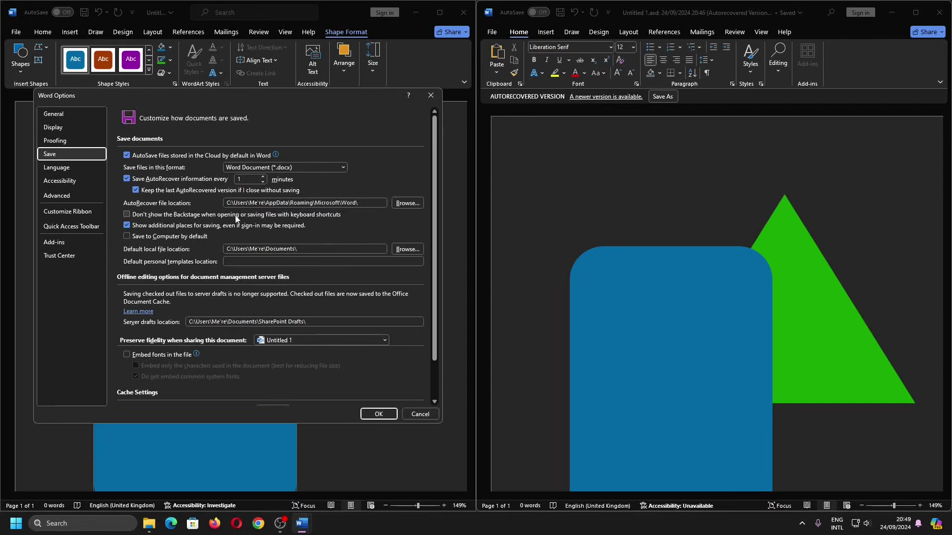
left_click(421, 416)
left_click(165, 172)
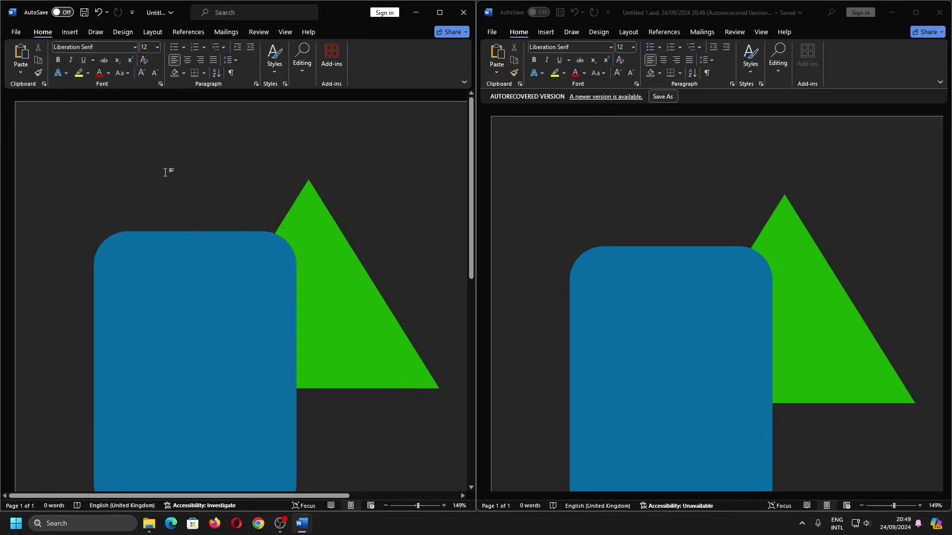
- Type the sample lines 'Lkjsdfa lkjsdal fj Fds sd F ds F s F ds F' above the shapes
type("Lkjsdfa lkjsdal fj")
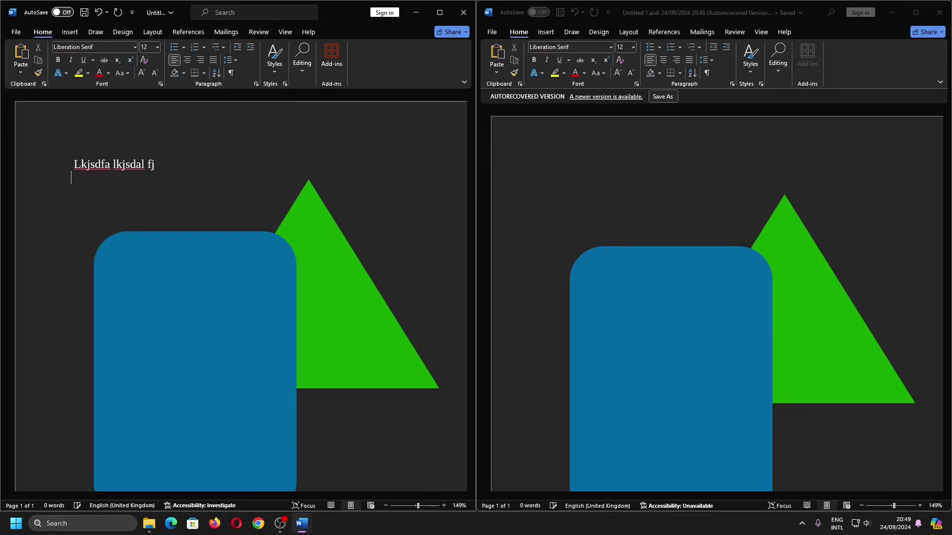
type(" Fds  sd F ds F s F ds F")
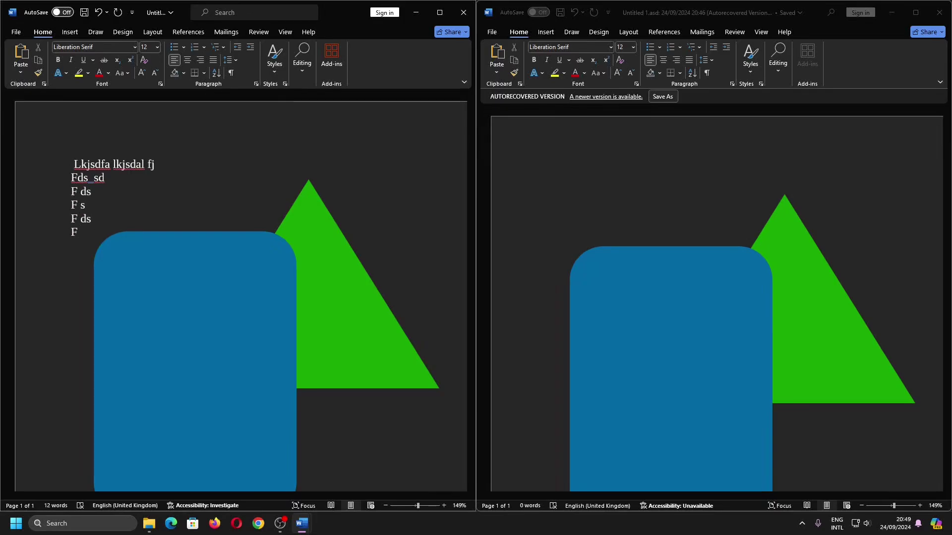
left_click(16, 32)
key("Escape")
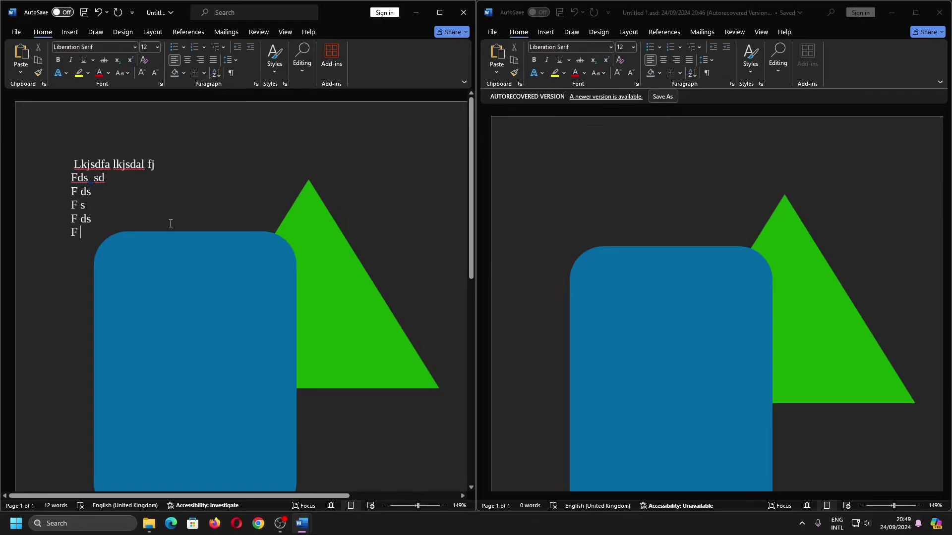
- Close the 20:46 autorecovered window and bring up the original document's File page
left_click(939, 14)
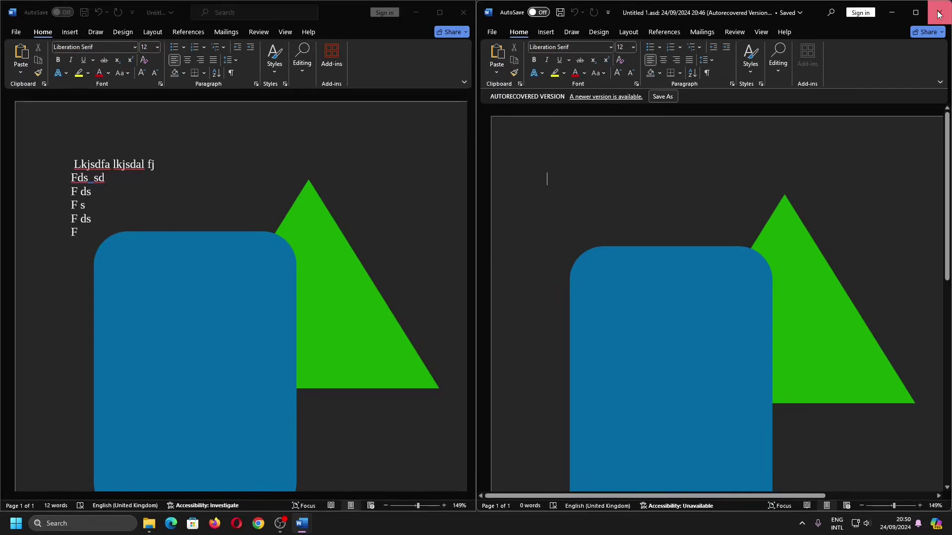
left_click(939, 15)
left_click(16, 32)
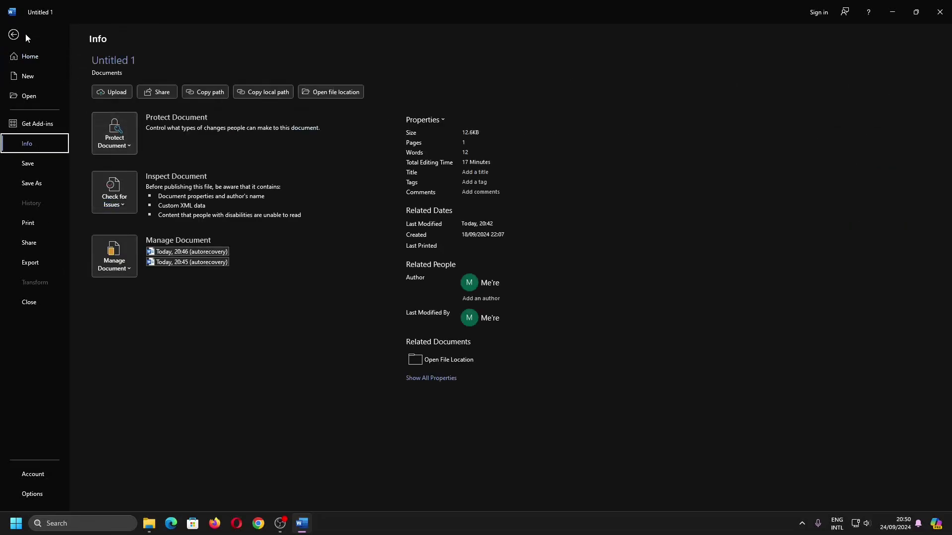
- Return to the document and check the Info page for the new 20:50 autorecovery version
left_click(25, 34)
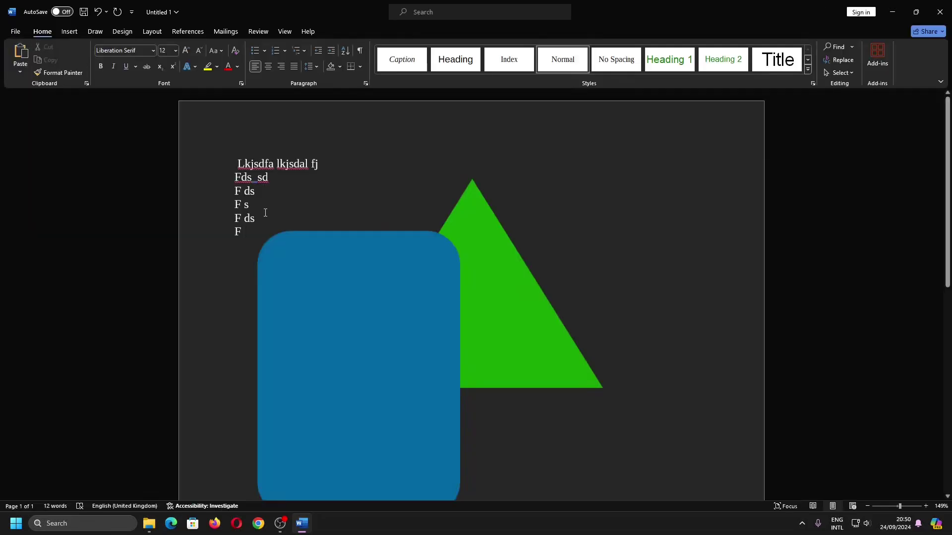
left_click(117, 12)
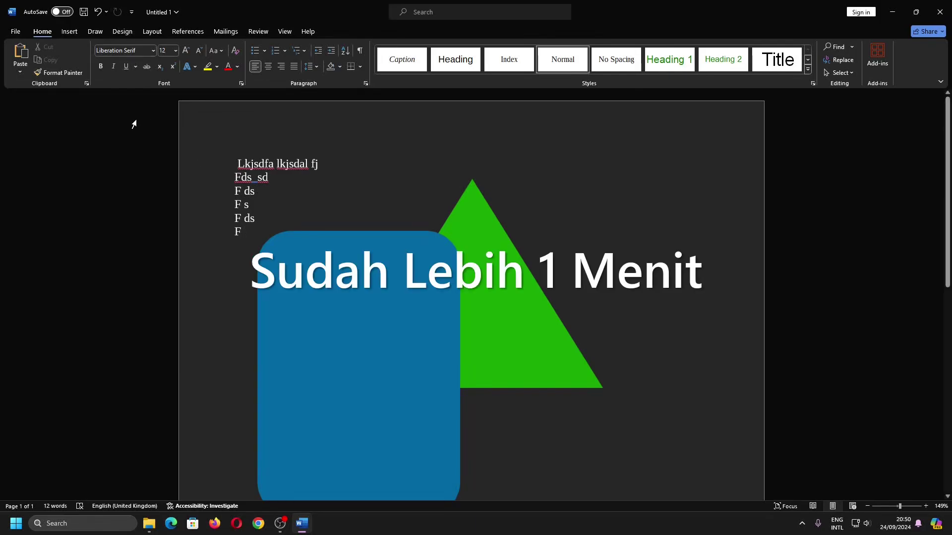
left_click(15, 31)
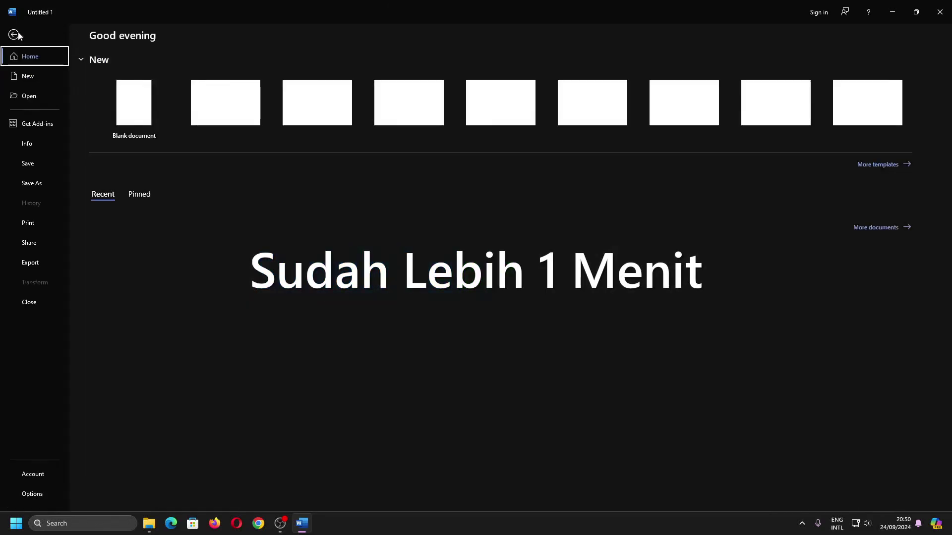
left_click(29, 144)
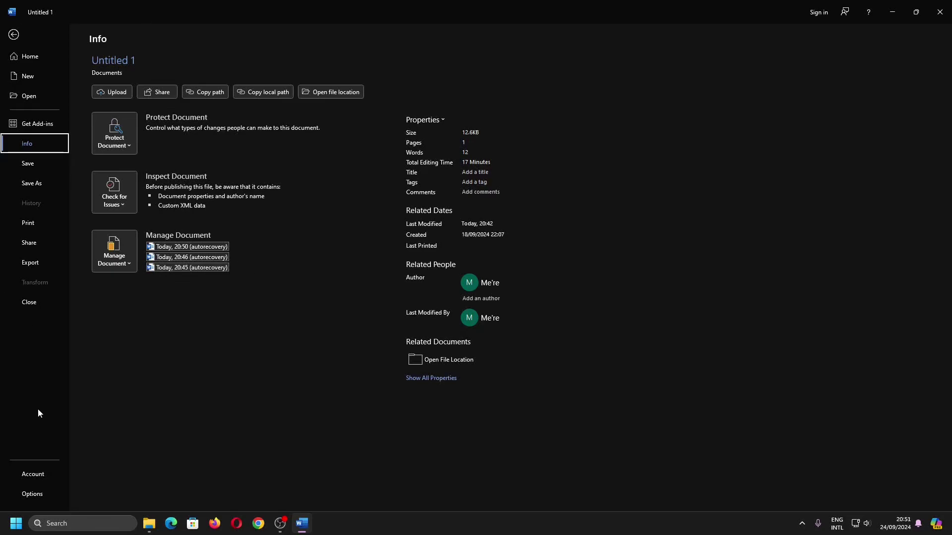
- Review the Save options for the 1-minute AutoRecover interval and cancel without changes
left_click(43, 495)
left_click(289, 152)
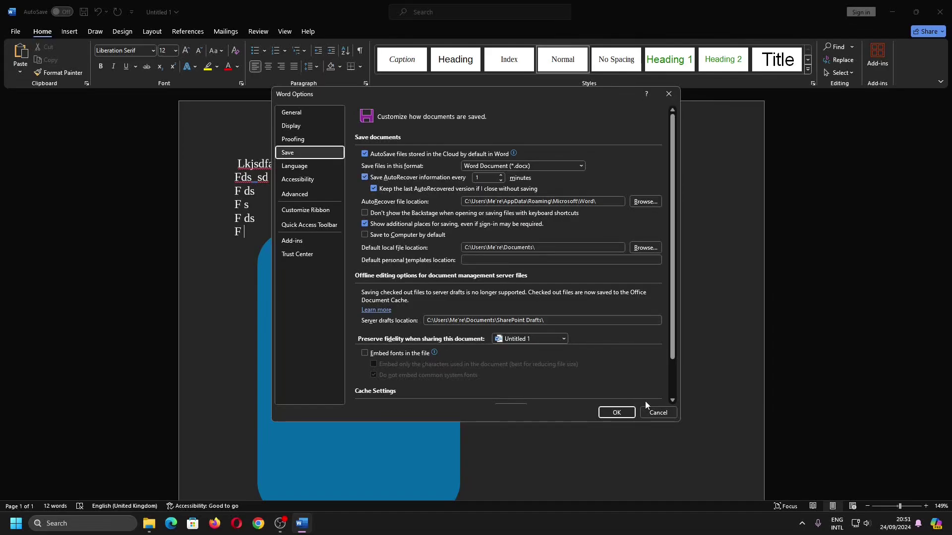
left_click(662, 413)
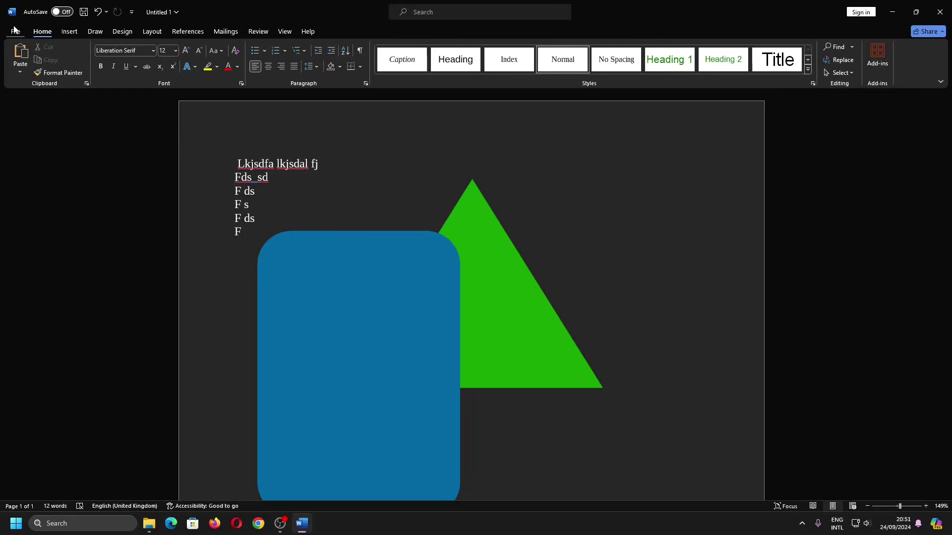
- Open the read-only 20:45 autorecovered version holding only the green triangle
left_click(14, 31)
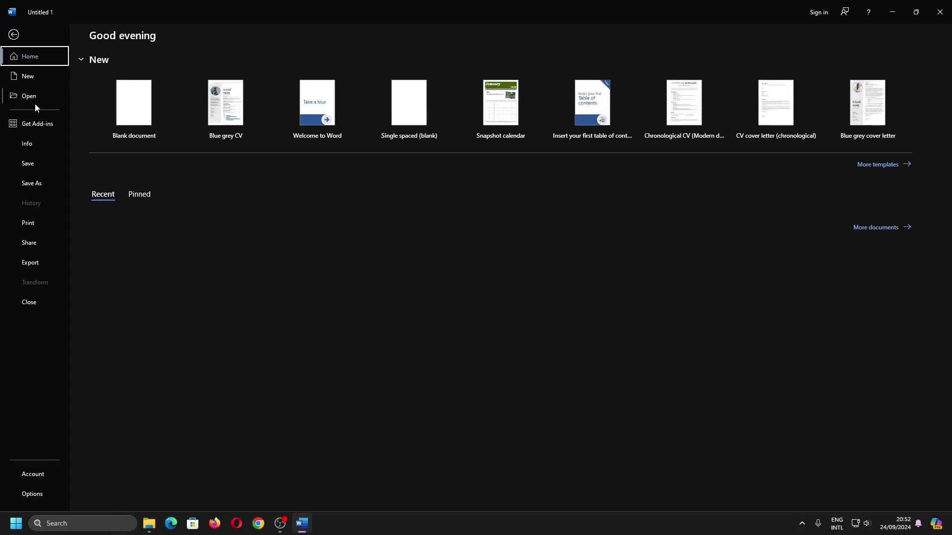
left_click(29, 149)
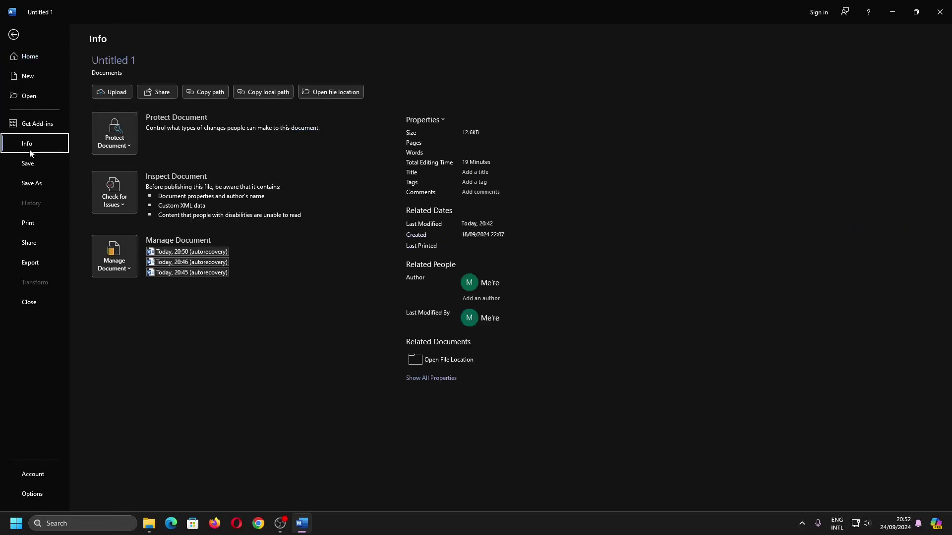
left_click(202, 274)
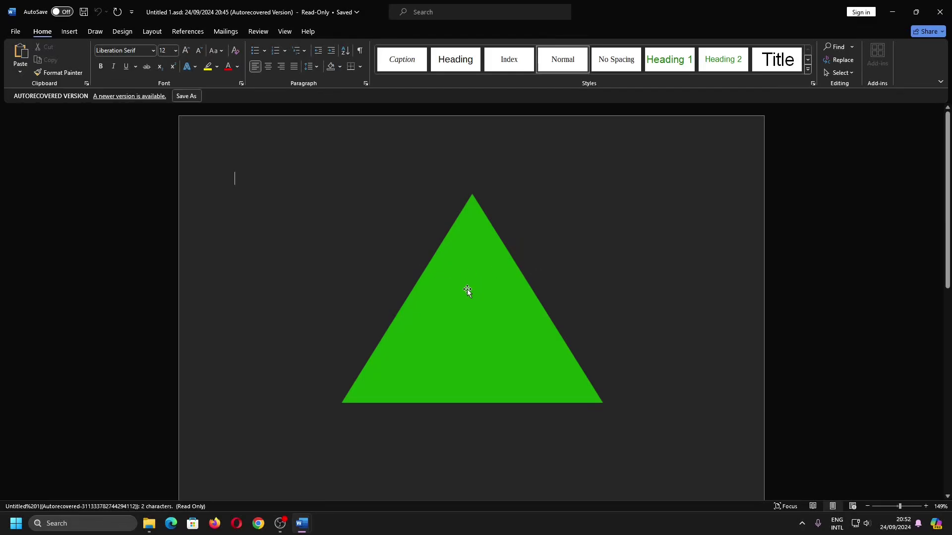
- Snap the 20:45 autorecovered window to the right half and briefly open the 20:46 version
left_click(545, 12)
key("super+Right")
left_click(168, 182)
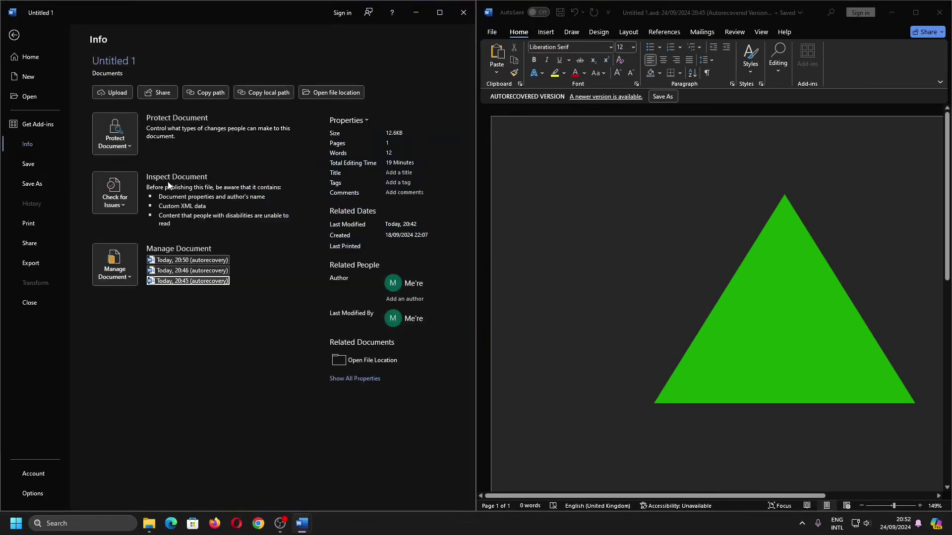
left_click(183, 270)
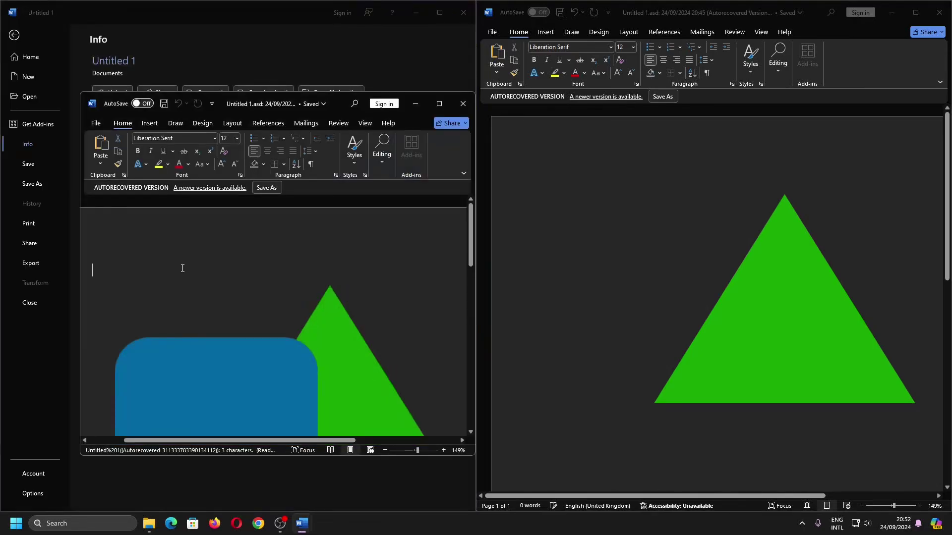
key("ctrl+w")
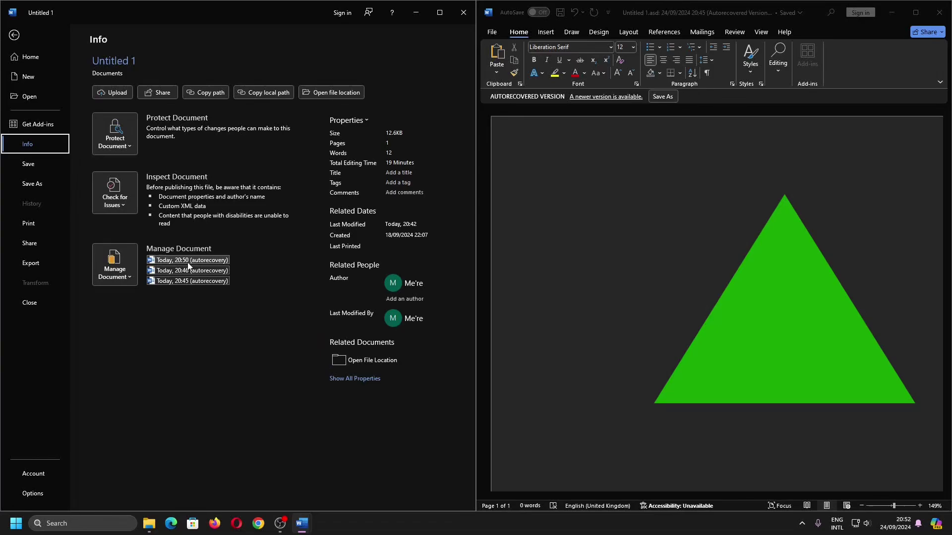
- Open the newest recovered version, then bring the triangle-only version forward and maximize it
left_click(187, 269)
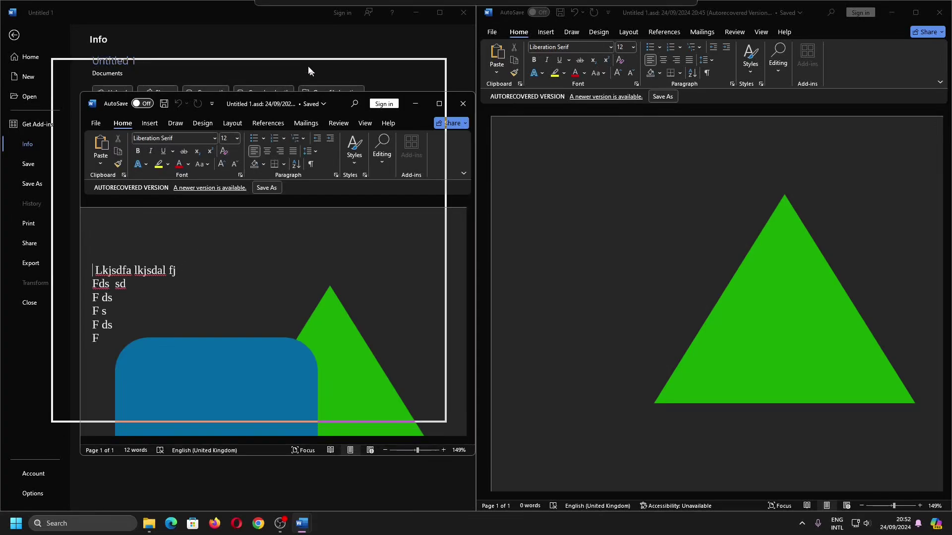
left_click_drag(338, 101, 305, 59)
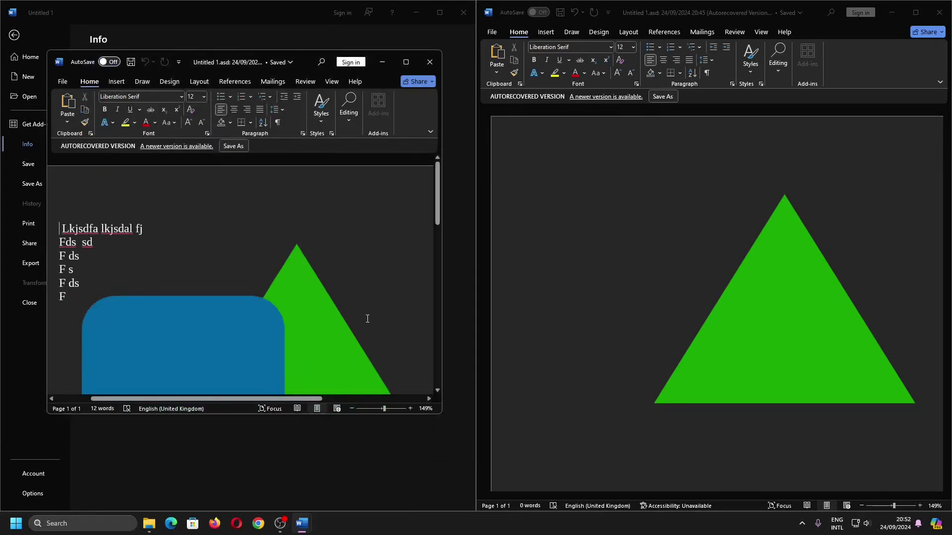
mouse_move(301, 523)
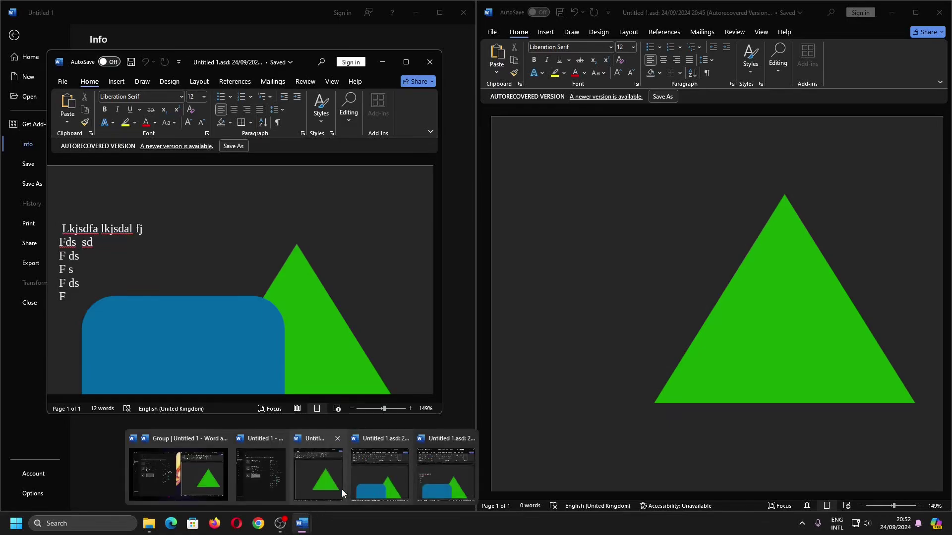
left_click(341, 490)
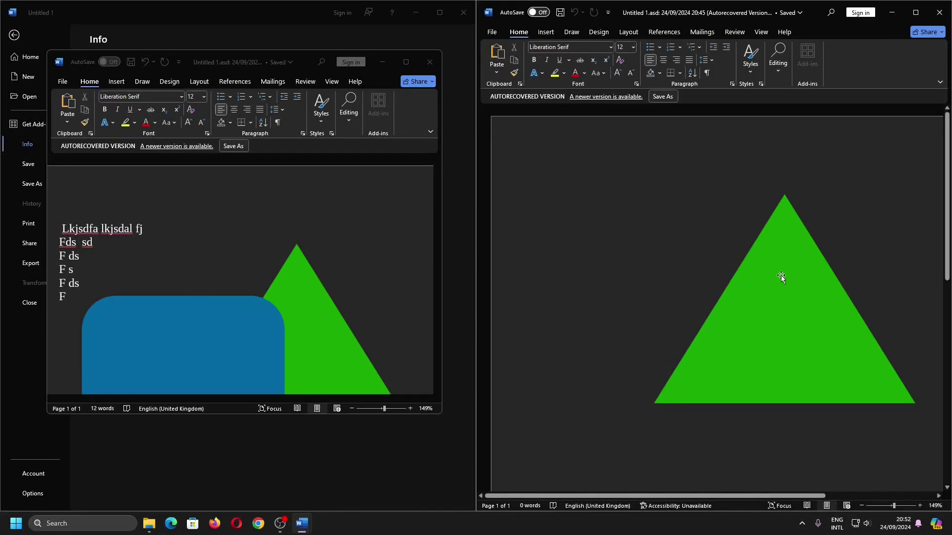
left_click(916, 13)
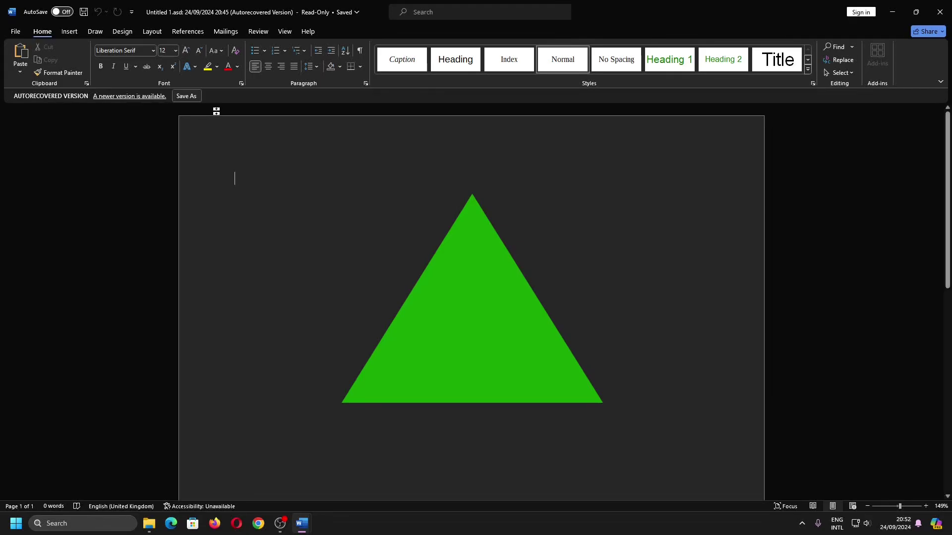
- Attempt Save As over Untitled 1, accept the same-name warning, and return to the original window
left_click(187, 96)
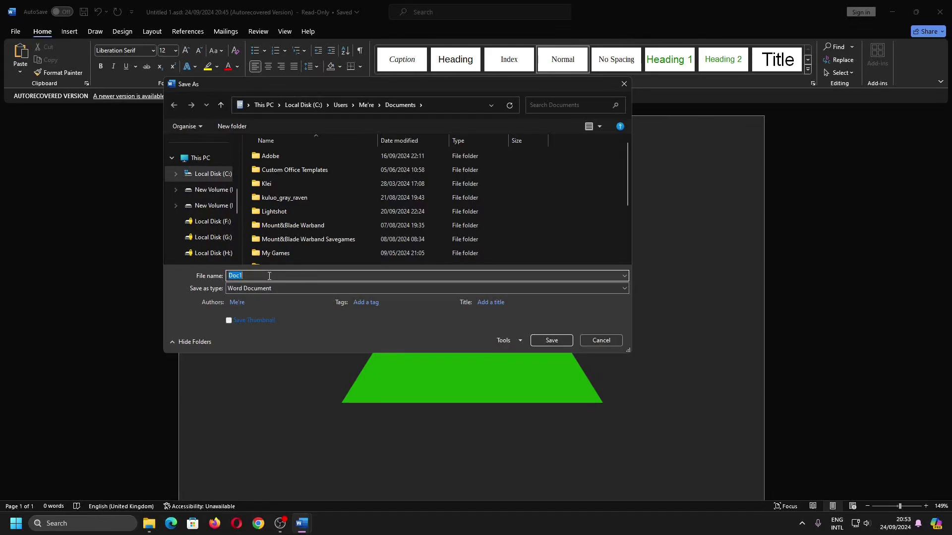
scroll(320, 237, "down", 2)
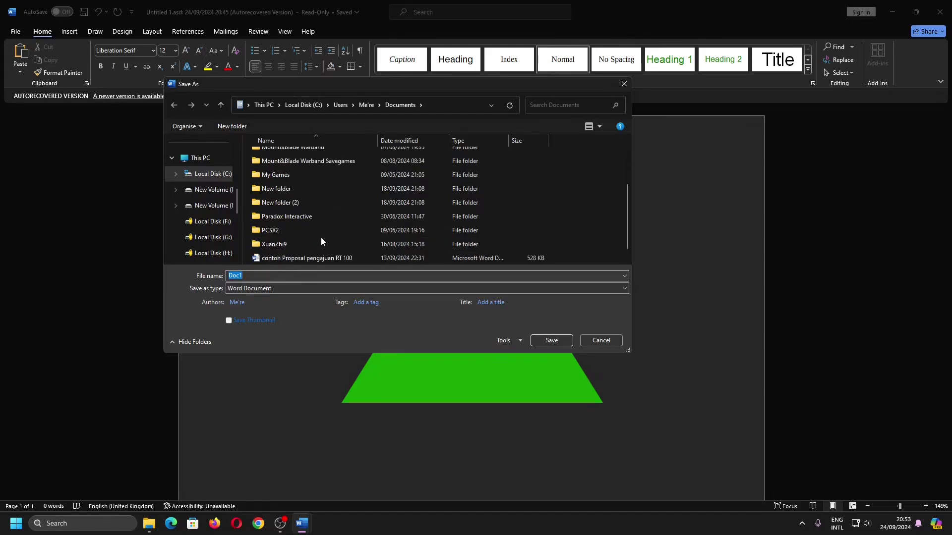
scroll(320, 237, "down", 1)
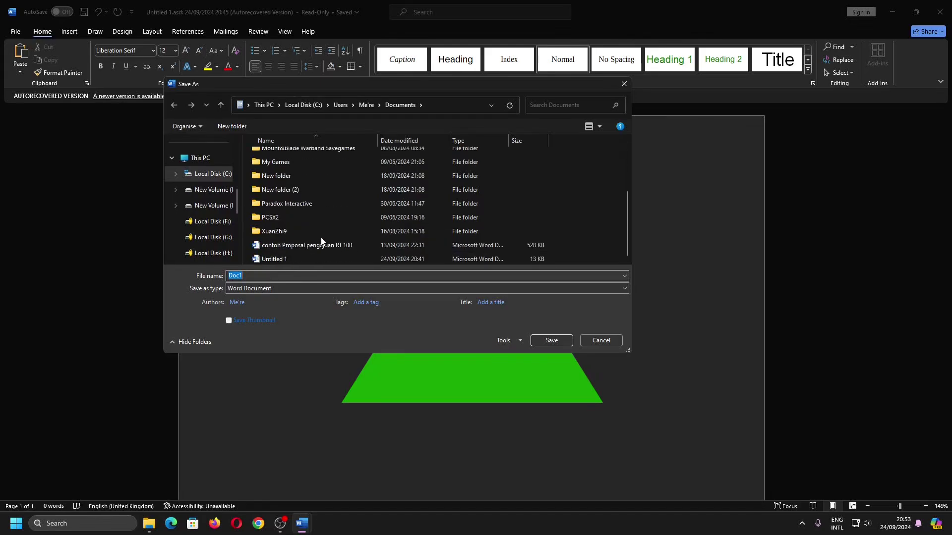
left_click(272, 260)
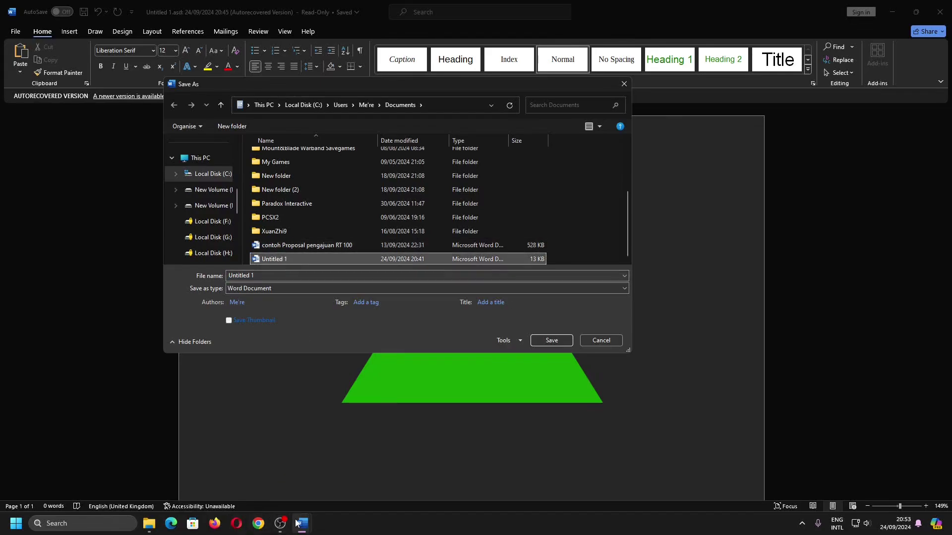
left_click(564, 343)
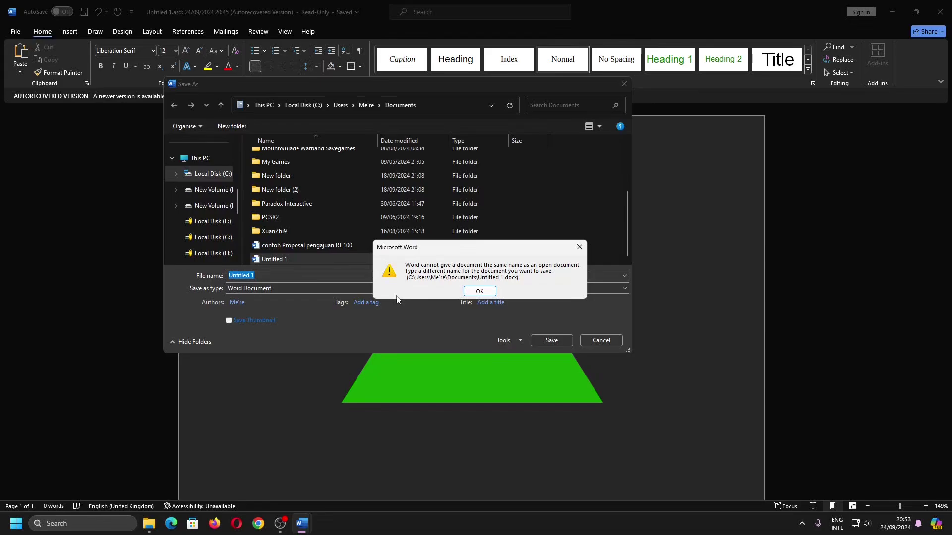
left_click(480, 291)
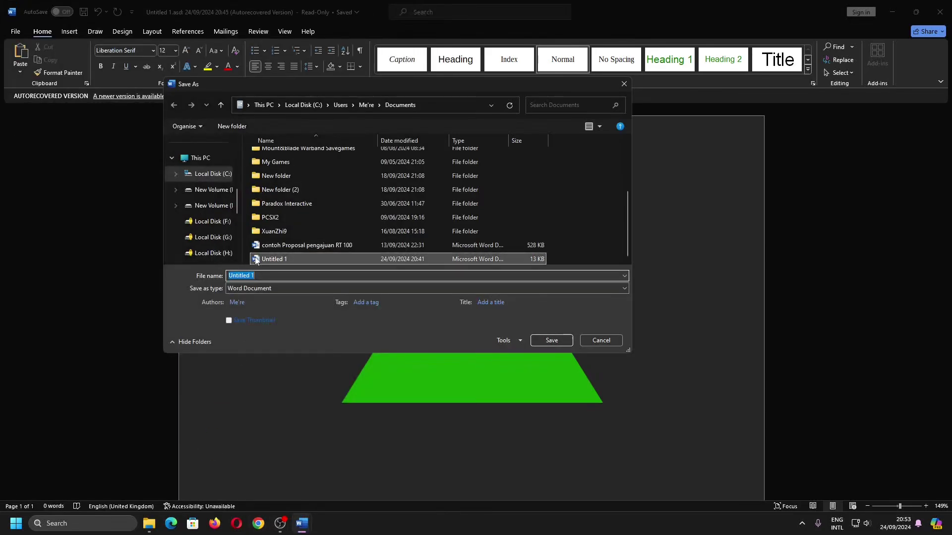
mouse_move(302, 523)
left_click(180, 482)
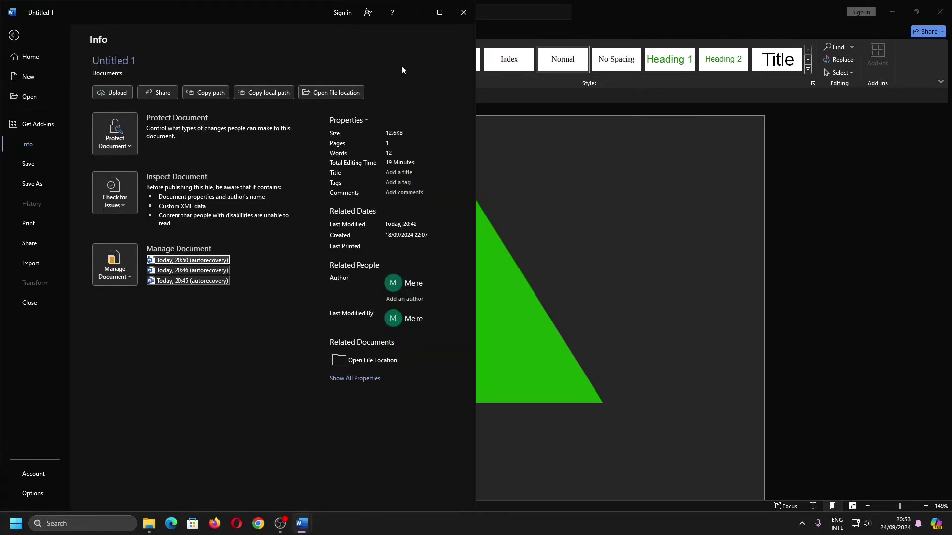
- Close the original Untitled 1 without saving its changes
left_click(463, 12)
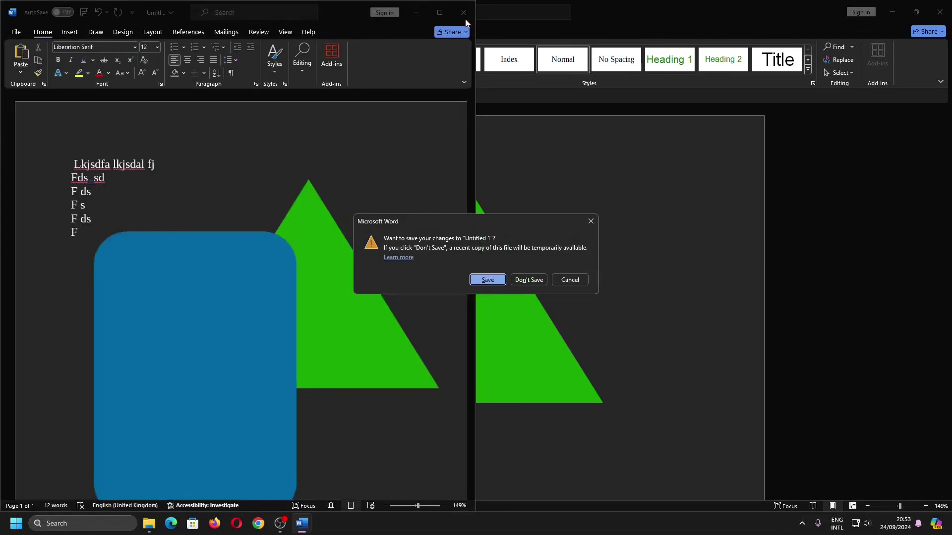
left_click(525, 280)
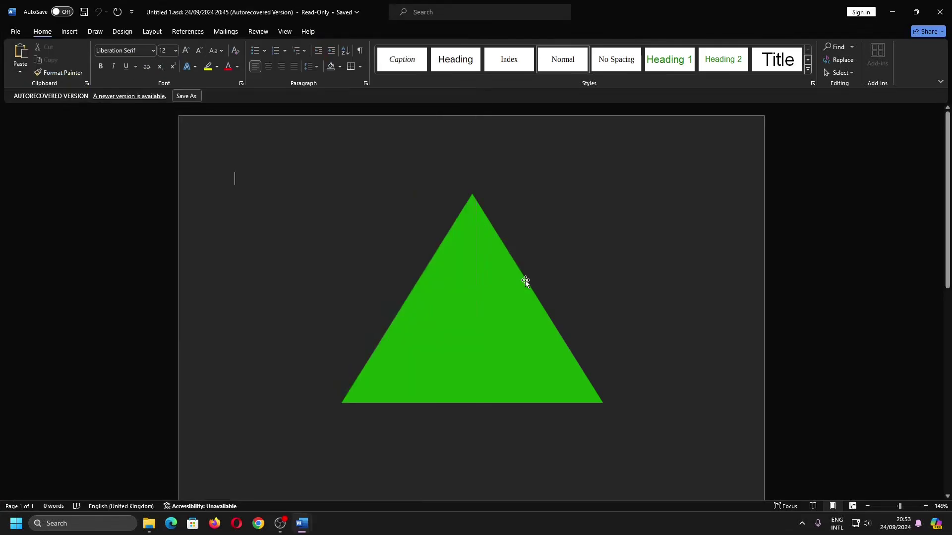
left_click(525, 280)
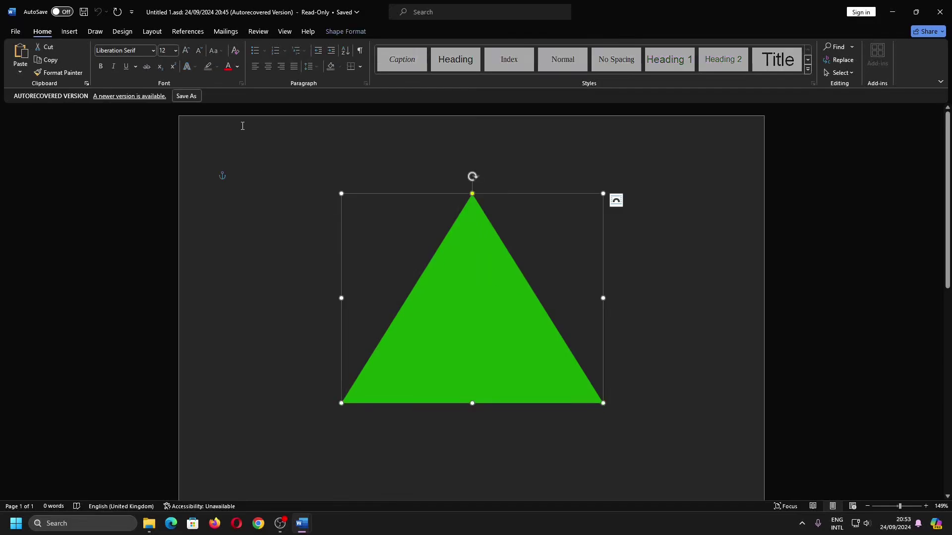
- Save the recovered triangle version as Untitled 1, replacing the existing file
left_click(186, 96)
scroll(335, 218, "down", 3)
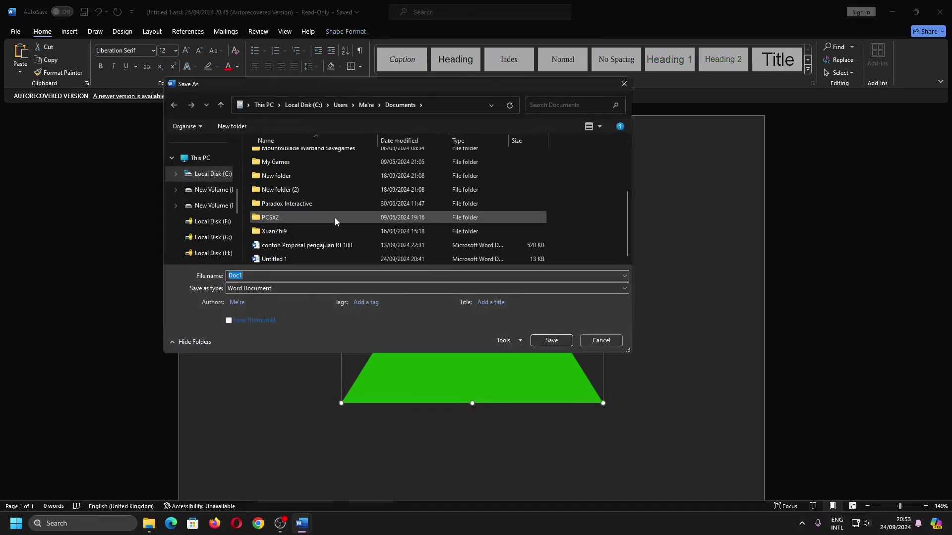
left_click(299, 259)
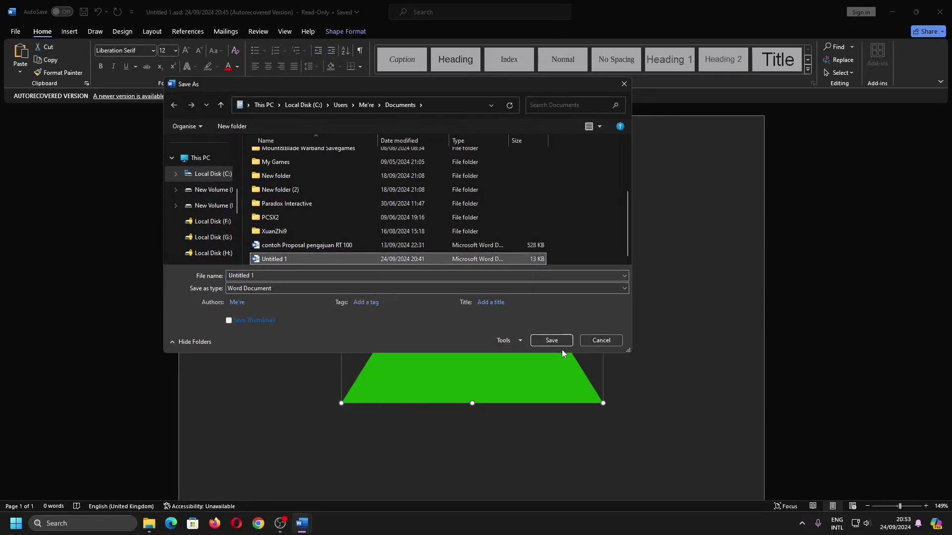
left_click(552, 340)
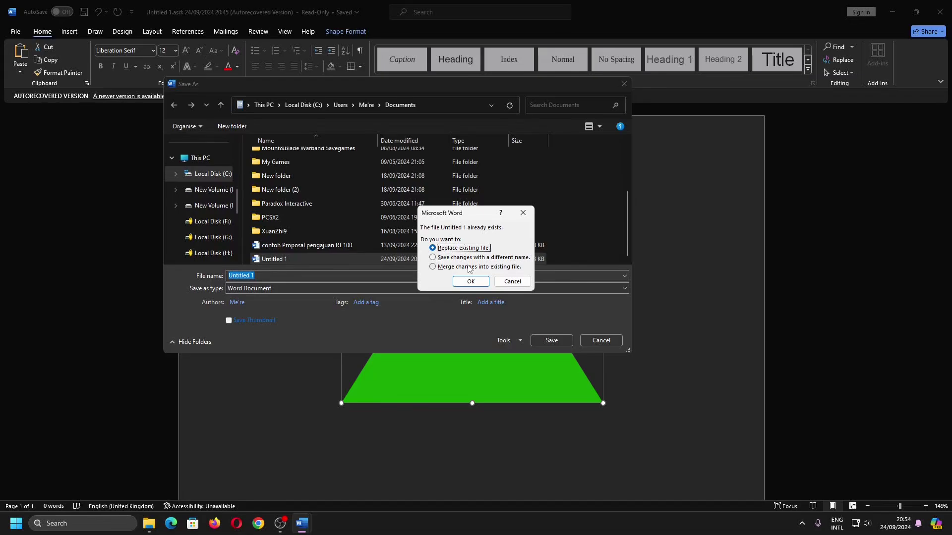
left_click(471, 281)
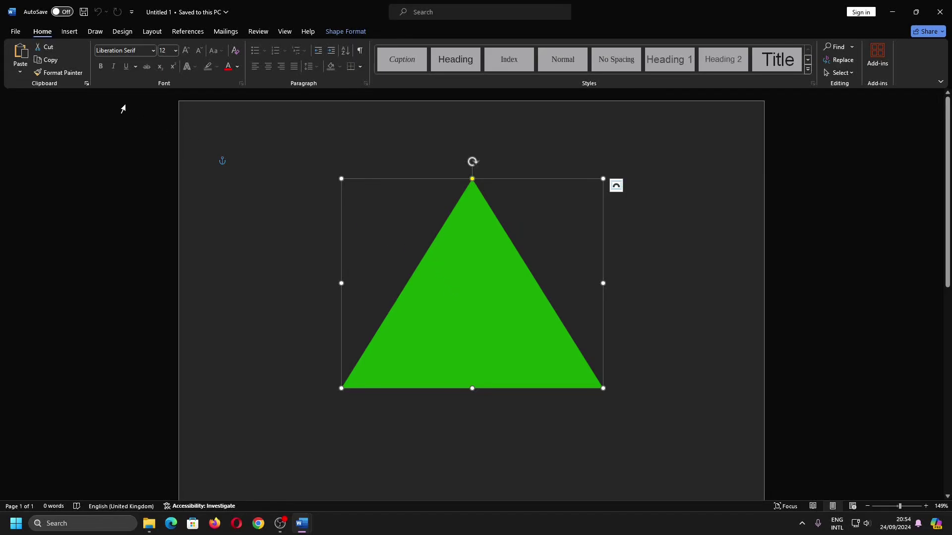
- Rotate the green triangle about 110° and draw a large green pentagon arrow over it
left_click(50, 60)
left_click_drag(473, 162, 652, 350)
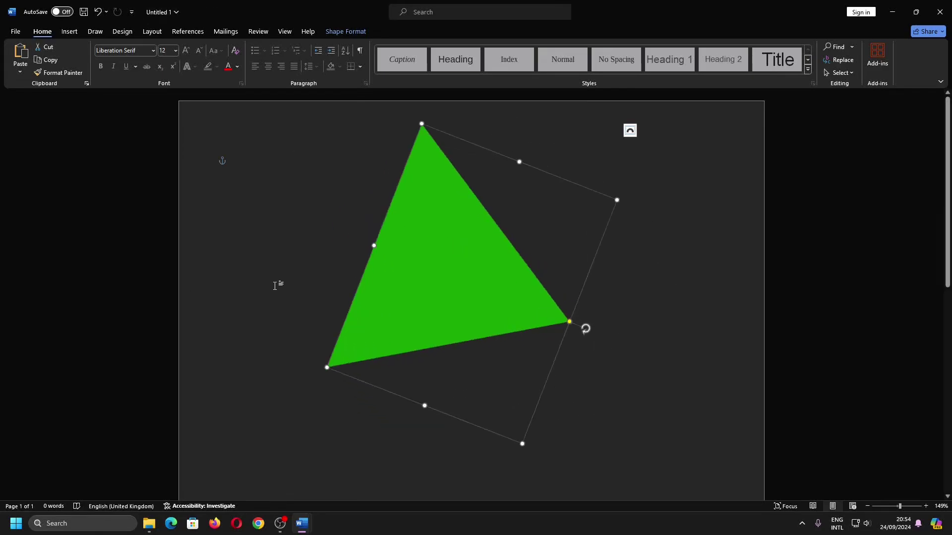
left_click(70, 31)
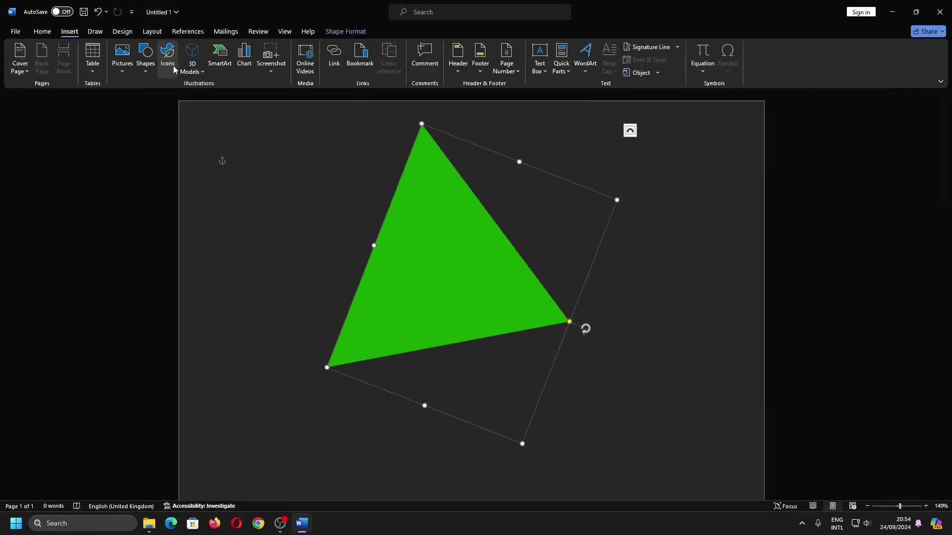
left_click(142, 72)
left_click(201, 275)
left_click_drag(269, 201, 657, 400)
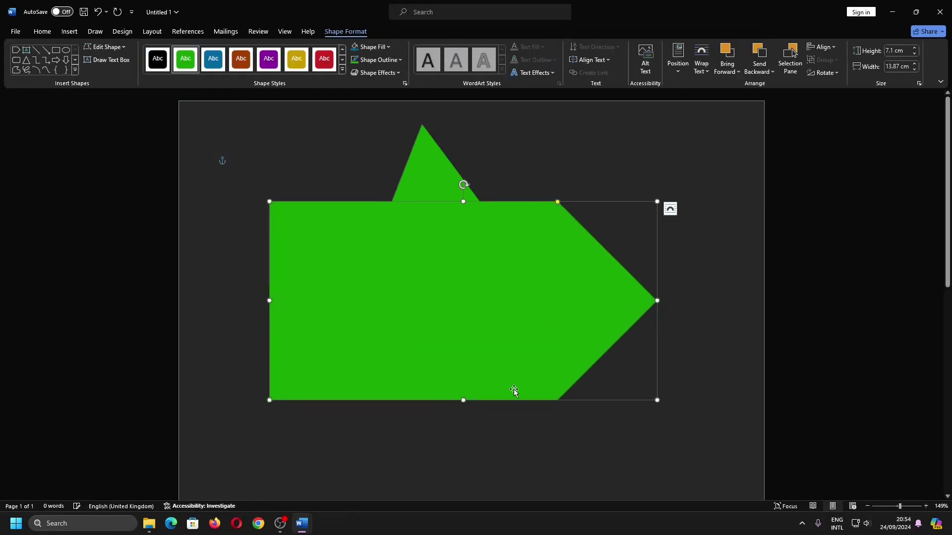
- Deselect the arrow, close the leftover autorecovered window, and show the File start page
left_click(259, 202)
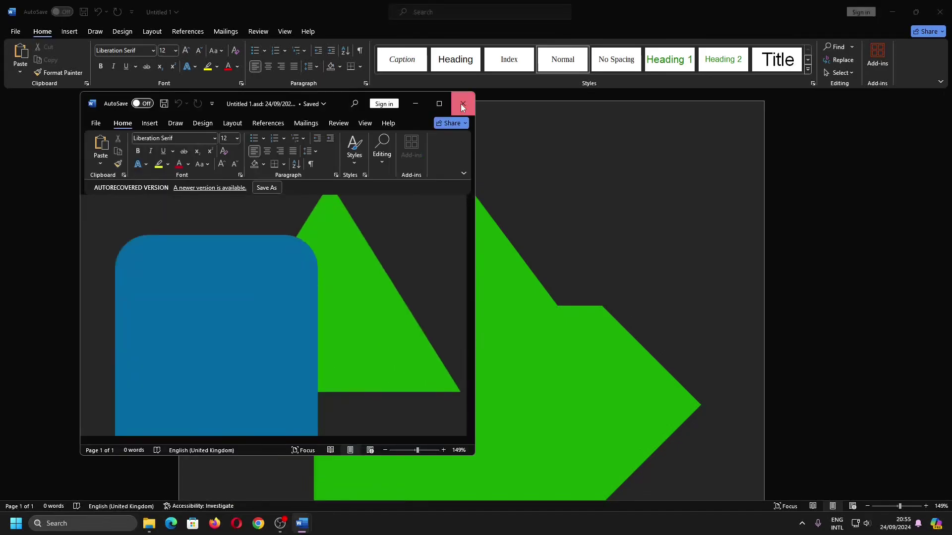
left_click(461, 107)
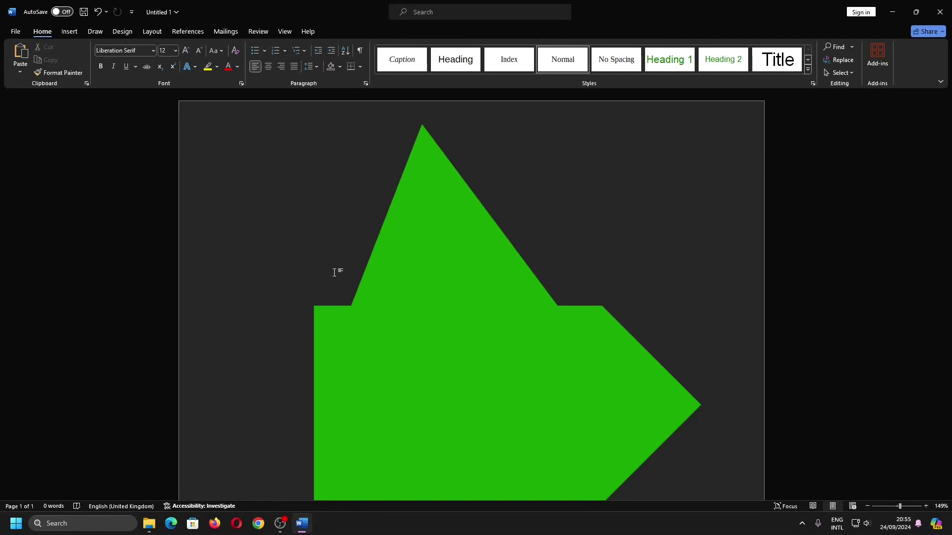
left_click(6, 34)
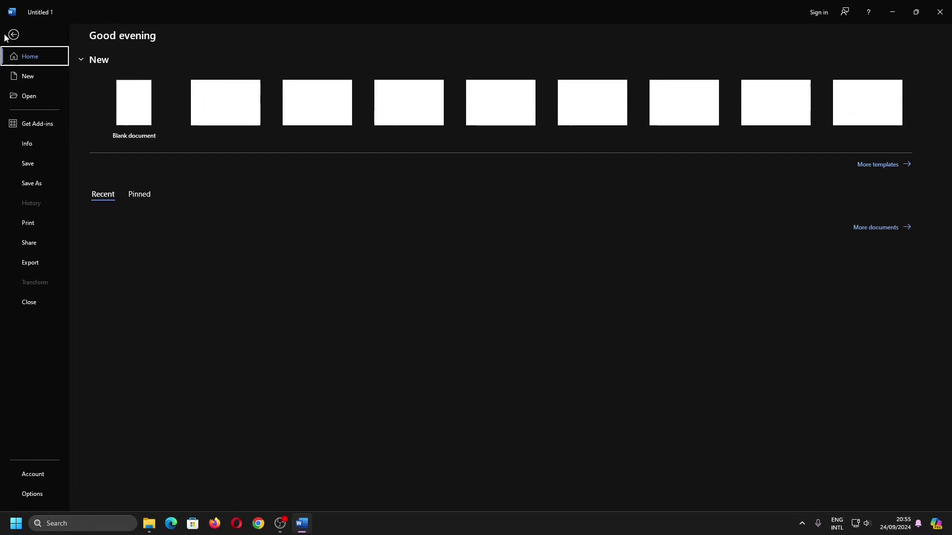
- Open the 20:46 autorecovered version from the document's Info page
left_click(44, 147)
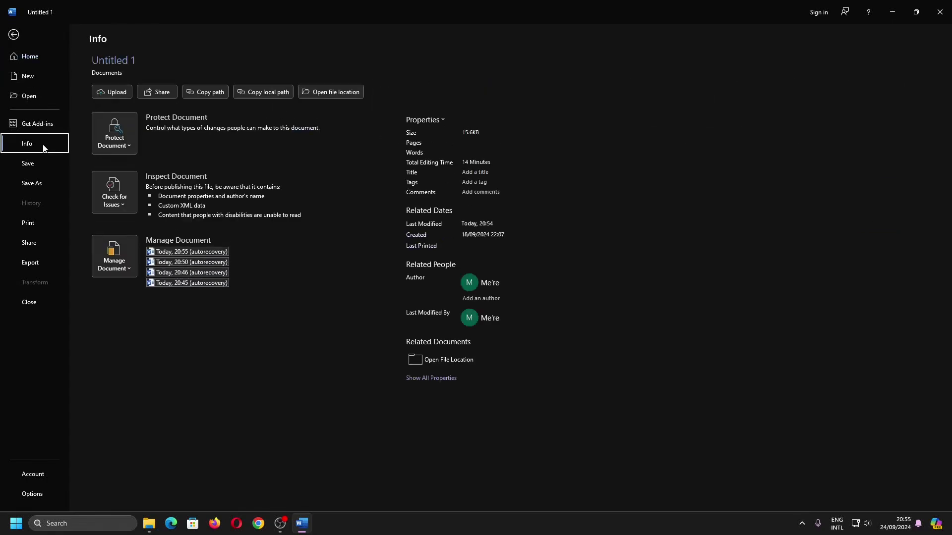
left_click(198, 276)
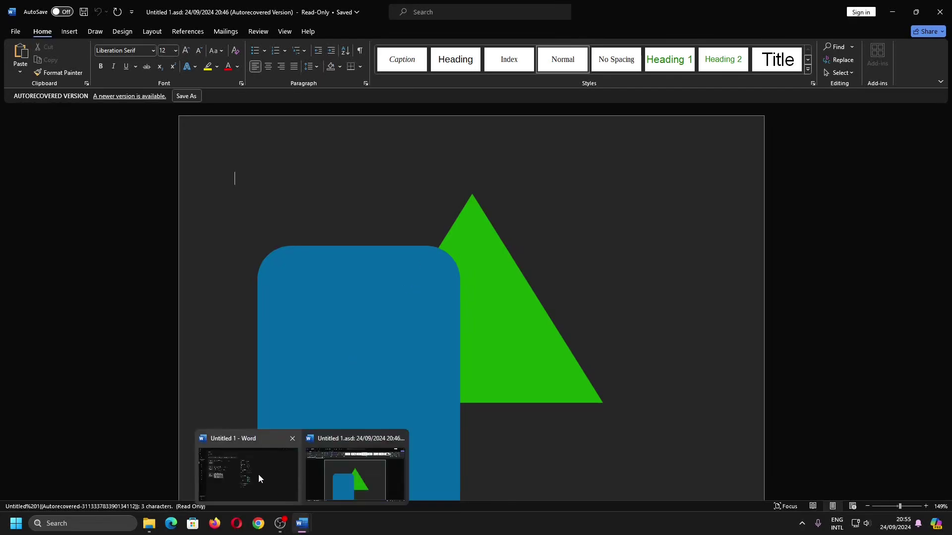
left_click(264, 437)
- Close Untitled 1 discarding its shape edits, and start Save As for the 20:46 copy
left_click(940, 12)
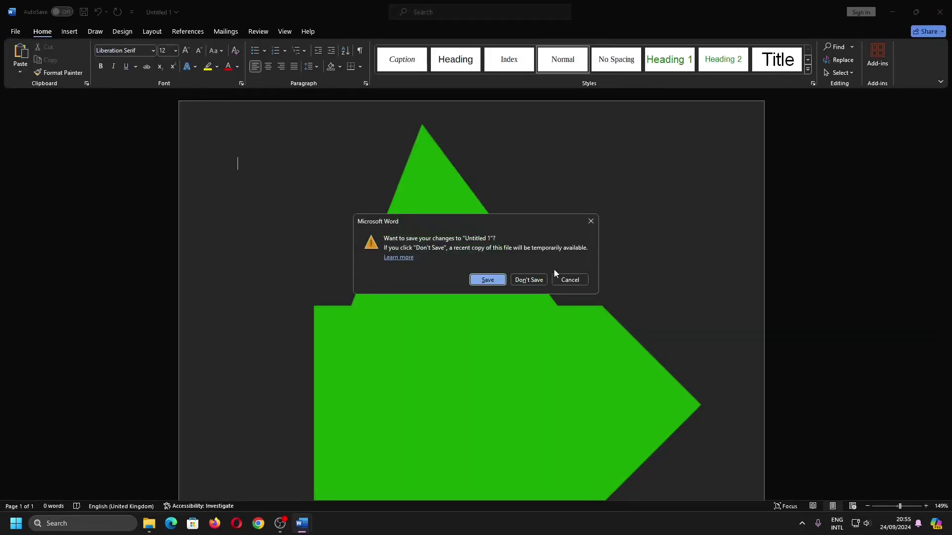
left_click(527, 279)
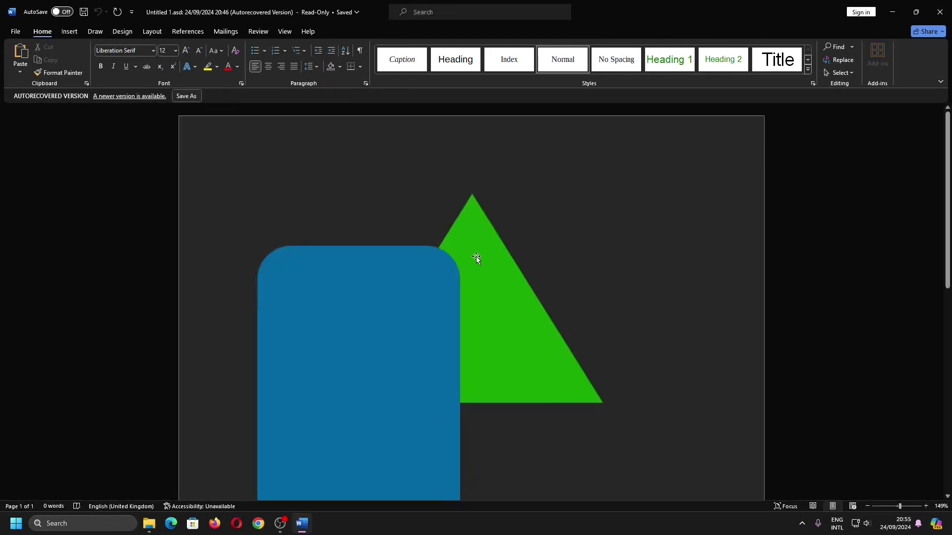
left_click(187, 98)
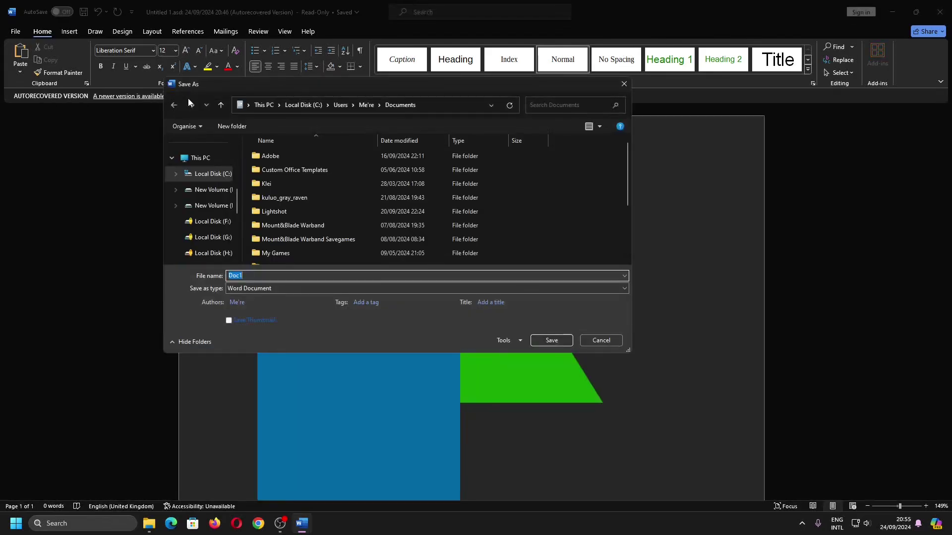
- Save the 20:46 recovered copy under a different name, Untitled 2, instead of Untitled 1
scroll(352, 169, "down", 3)
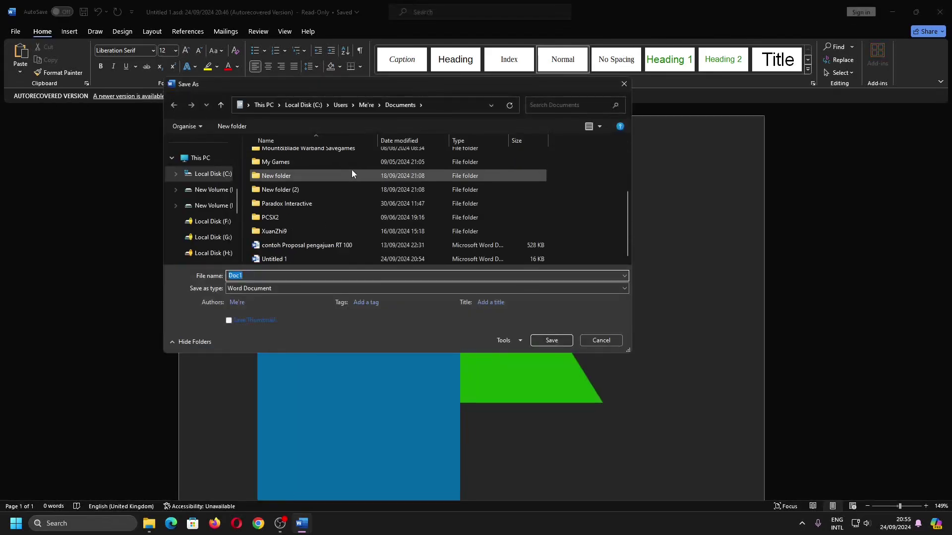
double_click(323, 255)
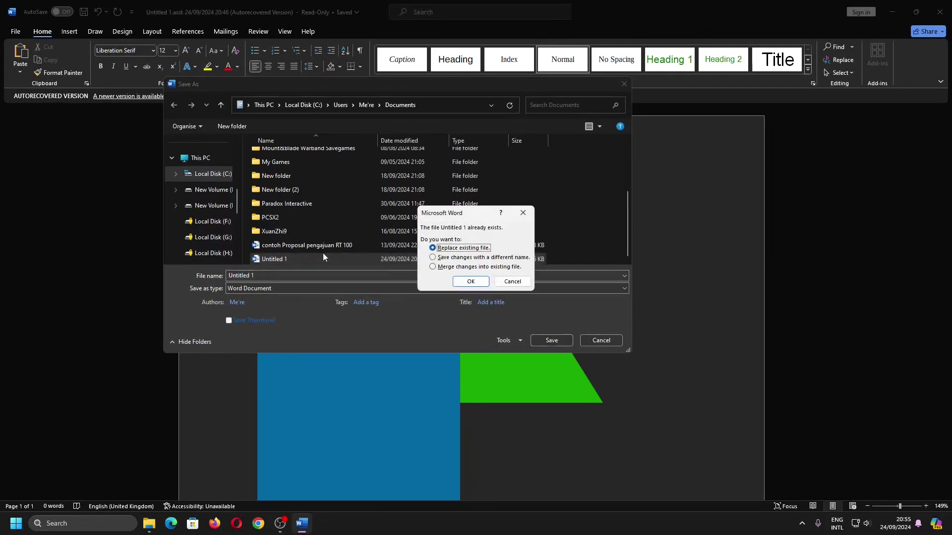
left_click(447, 260)
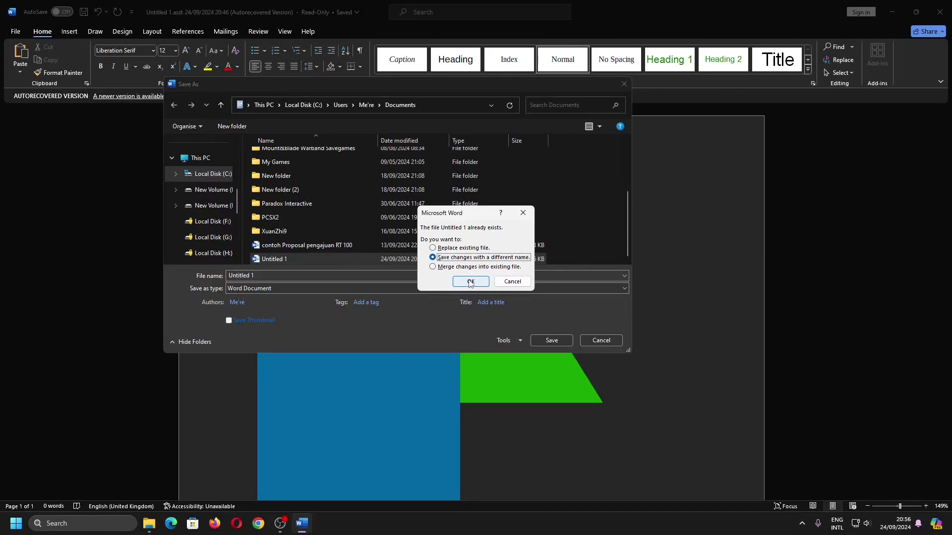
left_click(470, 282)
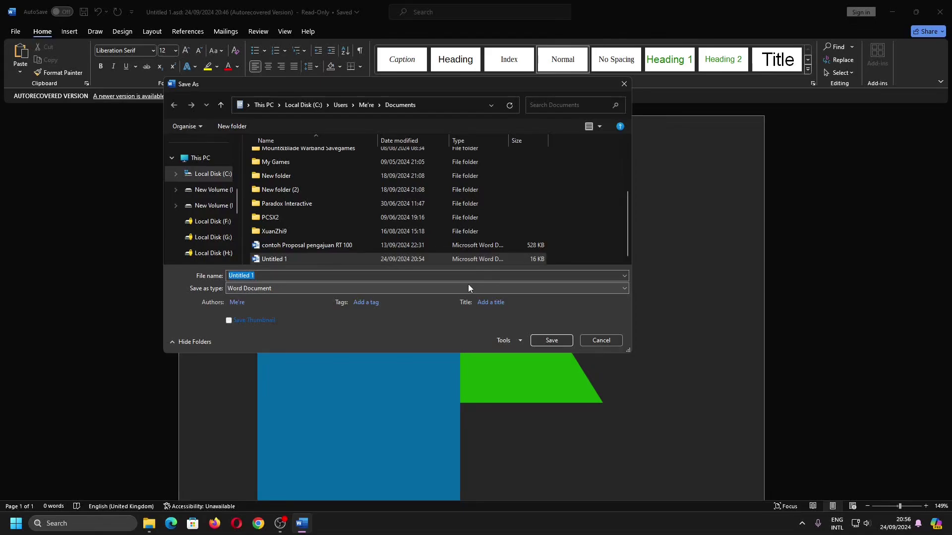
left_click(420, 276)
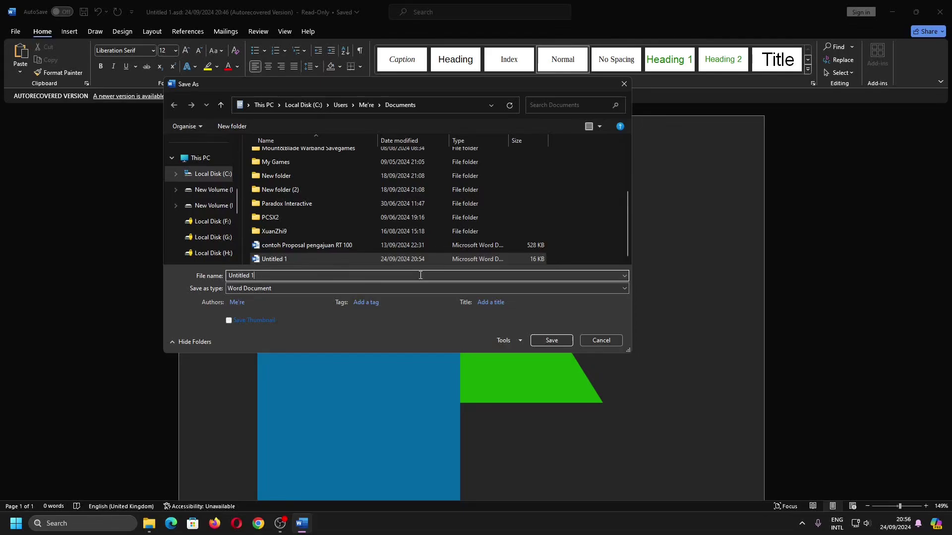
key("BackSpace")
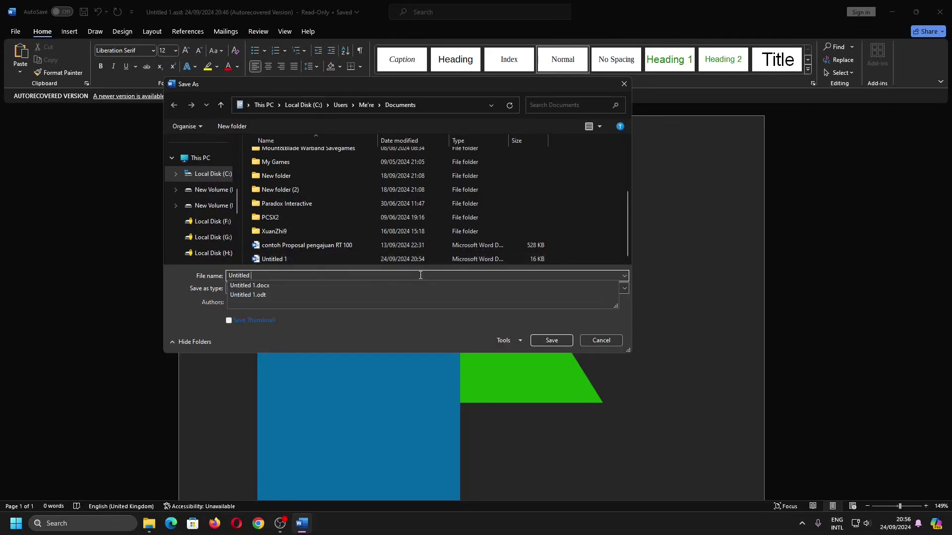
type("2")
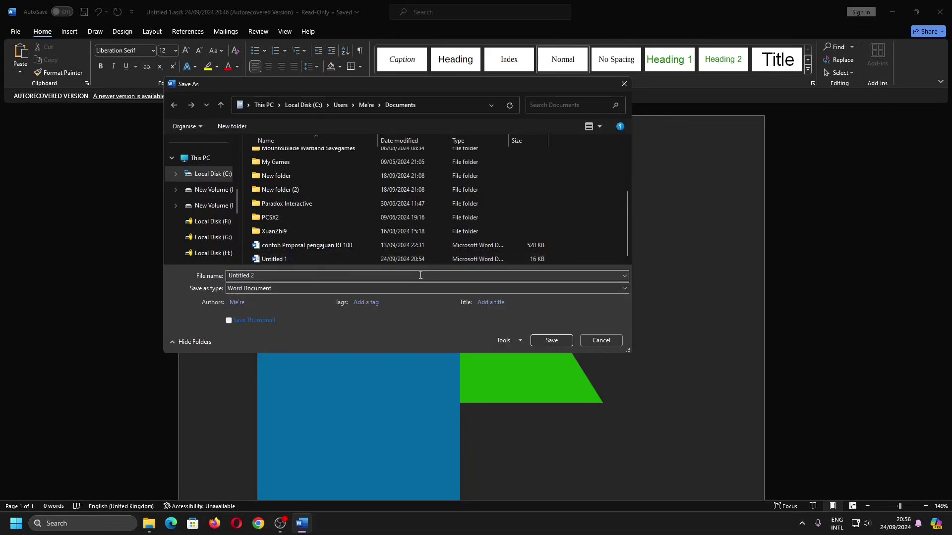
key("Return")
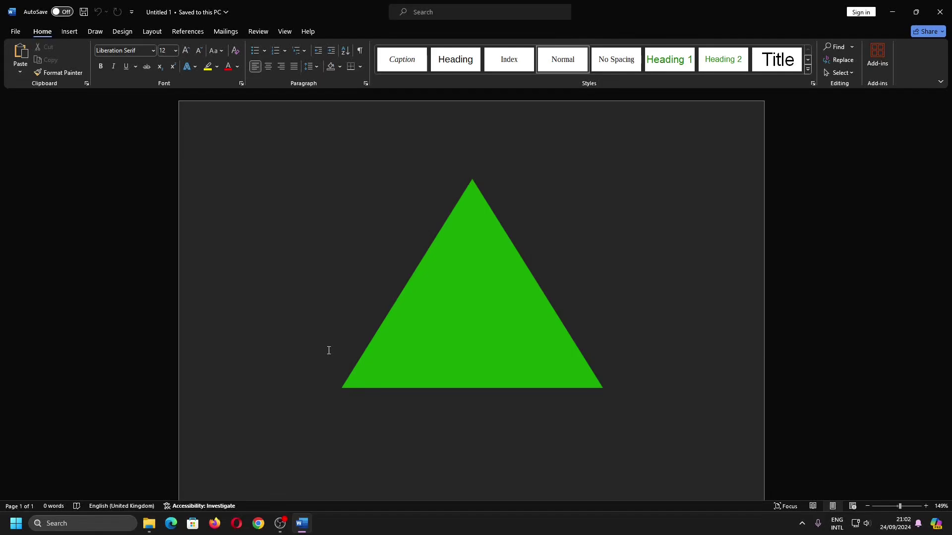
- Type four short sample lines above the triangle, starting with 'Klsdjf lkjsdlkf j'
left_click(236, 163)
type("Klsdjf lkjsdlkf j")
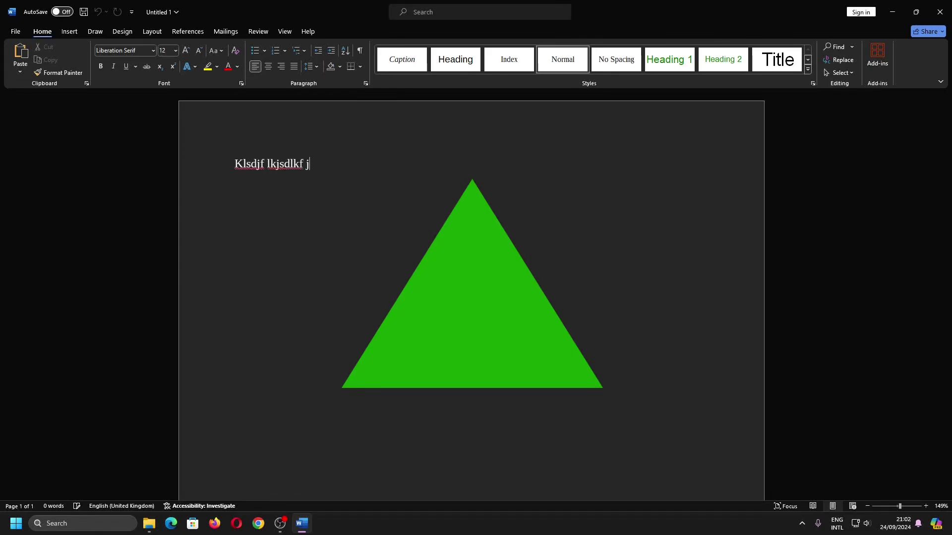
key("Return")
type("D sfds dsf")
key("Return")
type("Dsf dsf dsf")
key("Return")
type("Dsf")
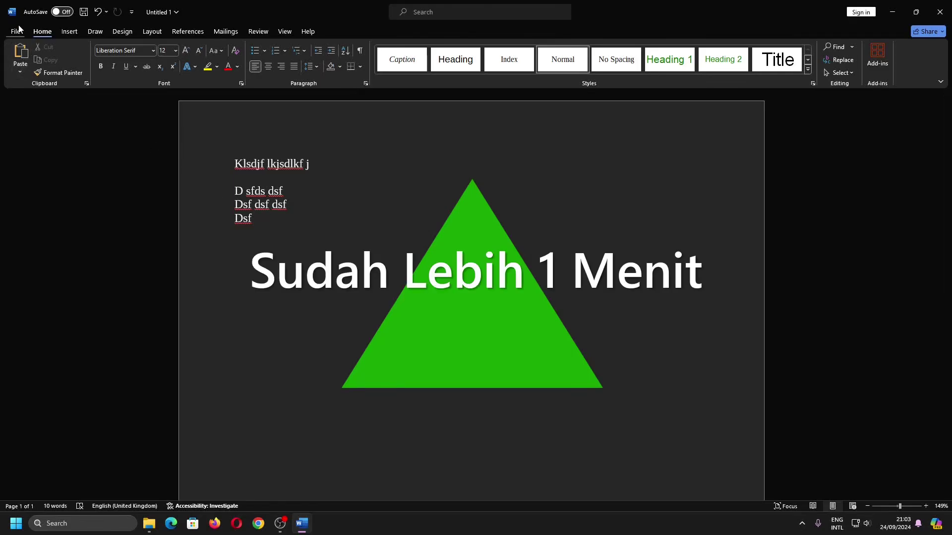
- Open the 21:03 autorecovered version from File > Info and restore its window smaller
left_click(18, 31)
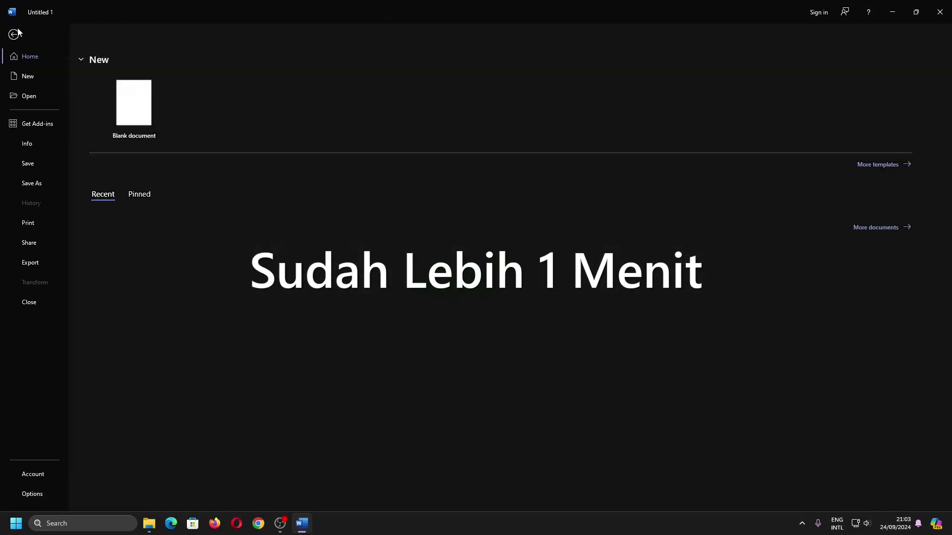
left_click(47, 148)
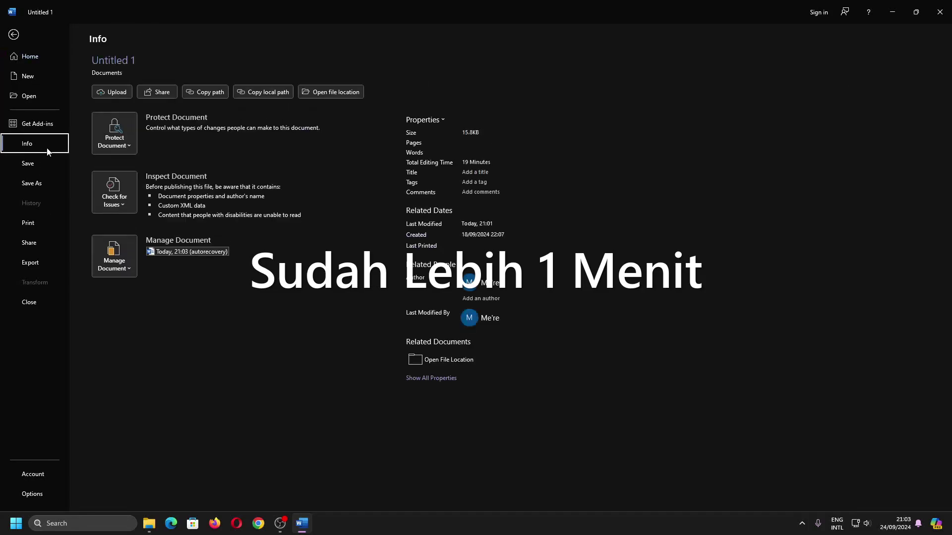
left_click(171, 255)
left_click_drag(627, 8, 782, 52)
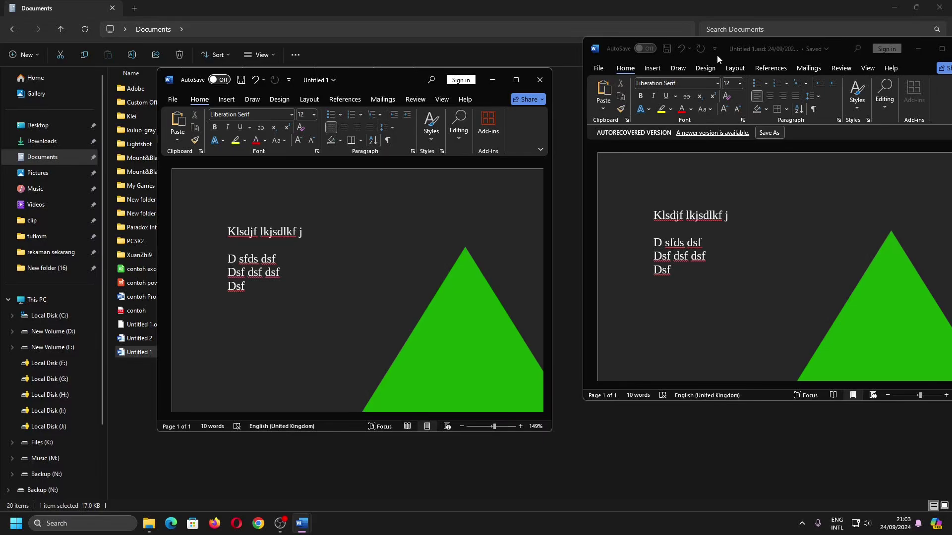
- Add lines 'Lkjlkfdj lksjdf lkjdsf' and 'Ds dsf dsf sf' under the first line
left_click(918, 48)
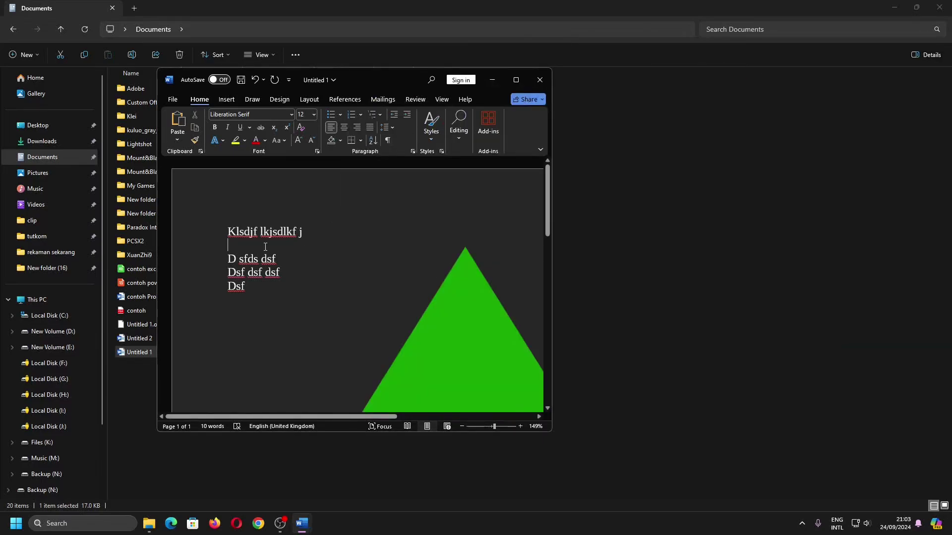
left_click(265, 247)
type("Lkjlkfdj lksjdf lk")
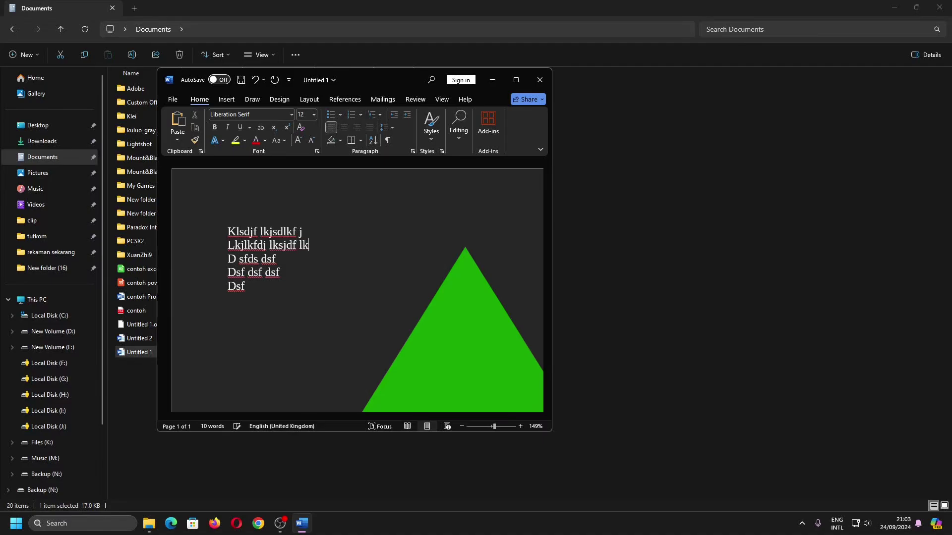
type("jdsf")
key("Return")
type("Ds dsf dsf sf")
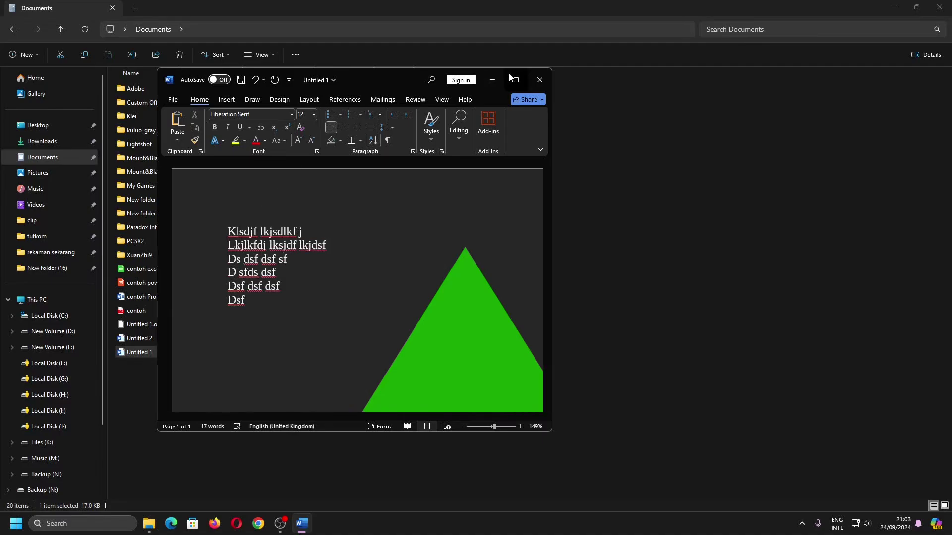
- Maximize the document and view its autorecovered versions on the File Info page
left_click(516, 80)
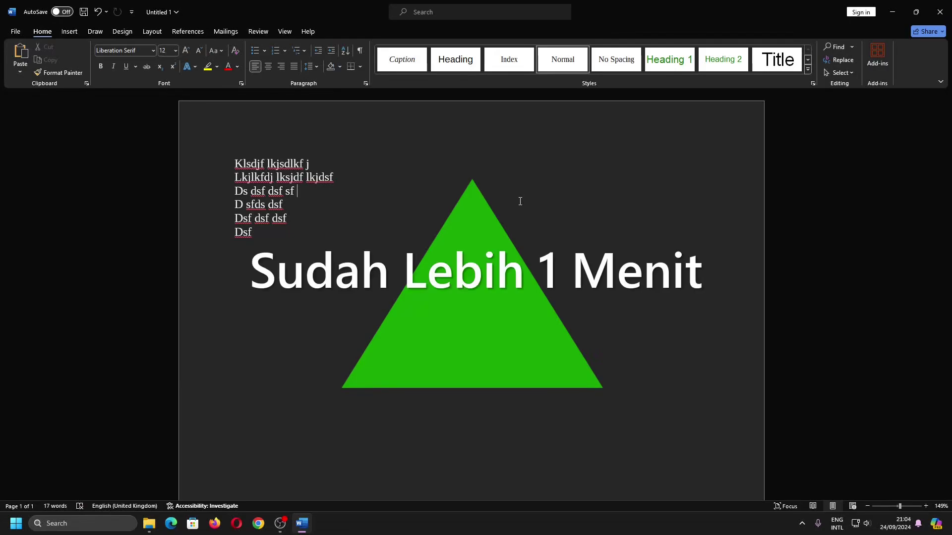
left_click(14, 33)
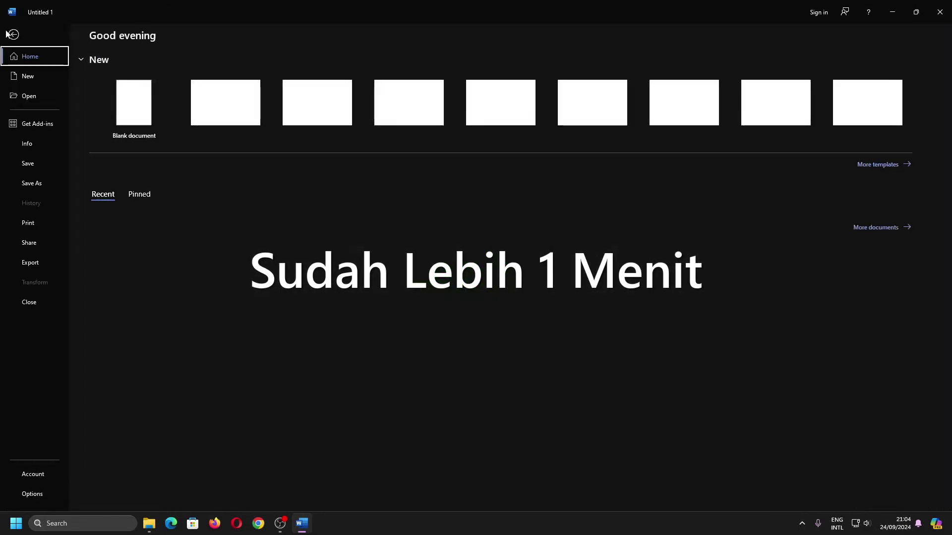
left_click(52, 147)
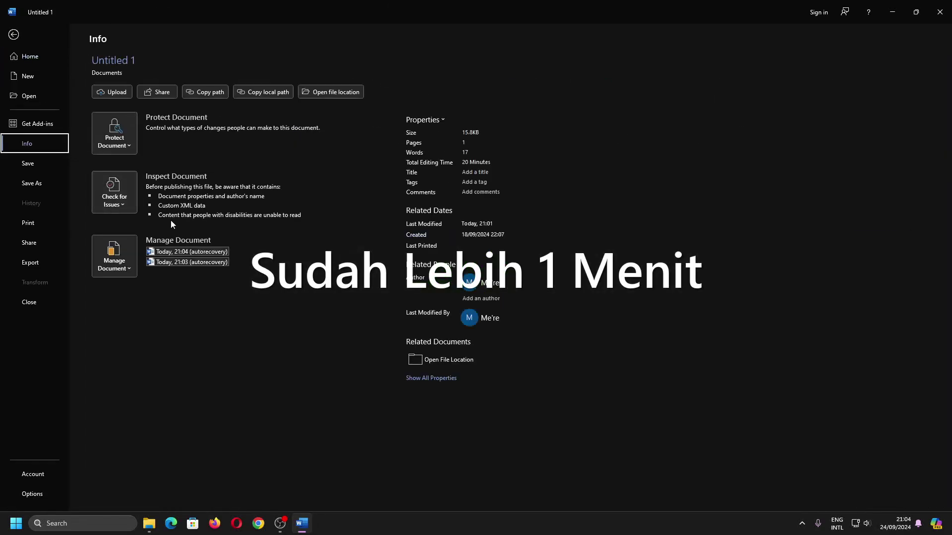
- Open the 21:03 autorecovered version alongside and close the edited original without saving
left_click(190, 266)
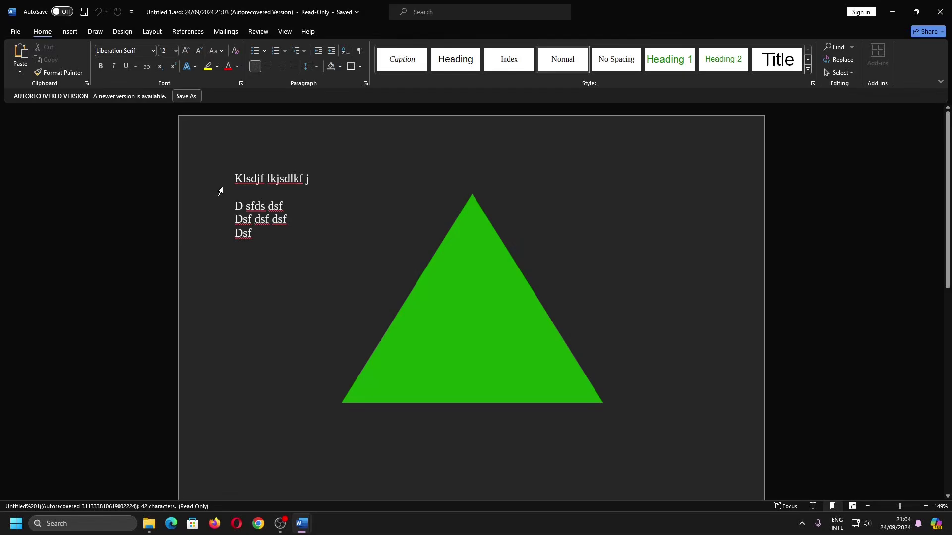
key("super+Right")
left_click(124, 179)
left_click(471, 13)
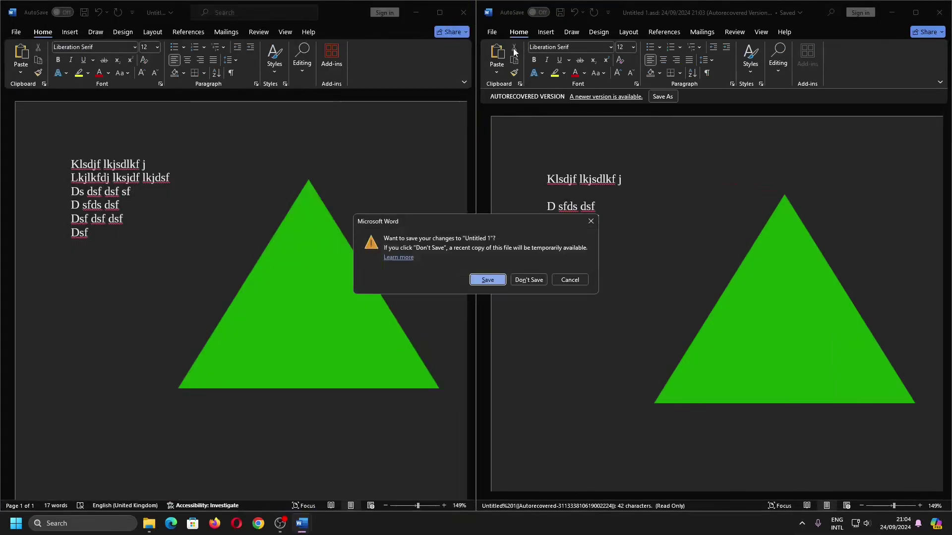
left_click(523, 281)
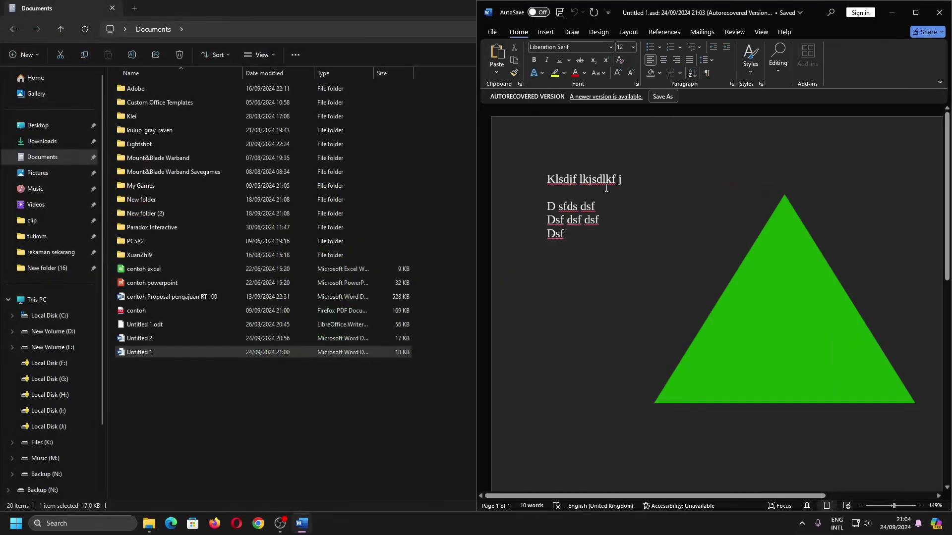
- Save the maximized recovered version onto Untitled 1, merging its changes into the existing file
left_click(662, 96)
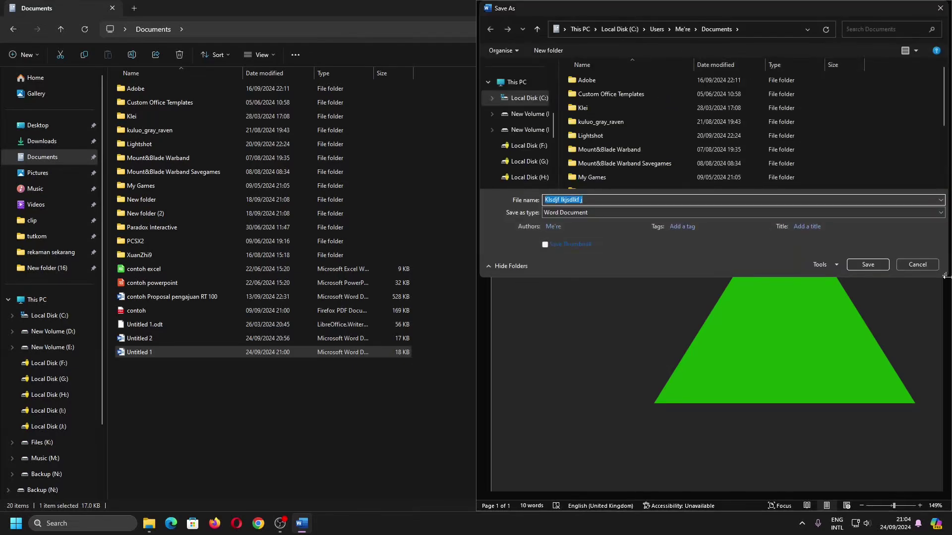
left_click(916, 263)
left_click(915, 13)
left_click(194, 96)
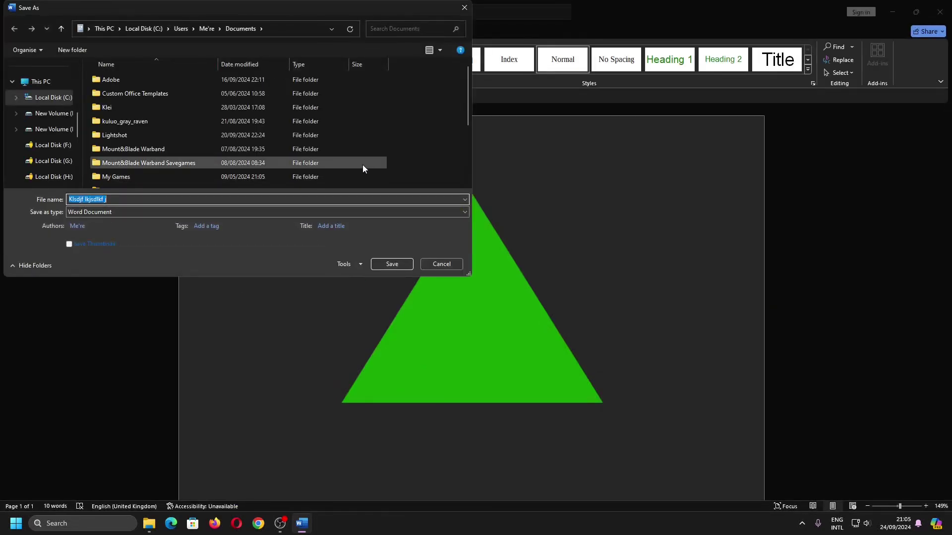
scroll(254, 148, "down", 5)
left_click(390, 264)
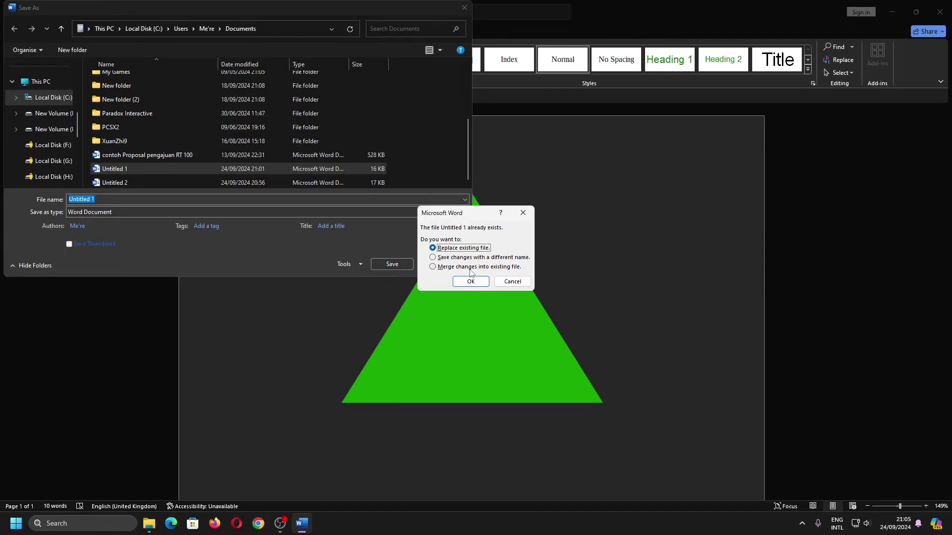
left_click(470, 268)
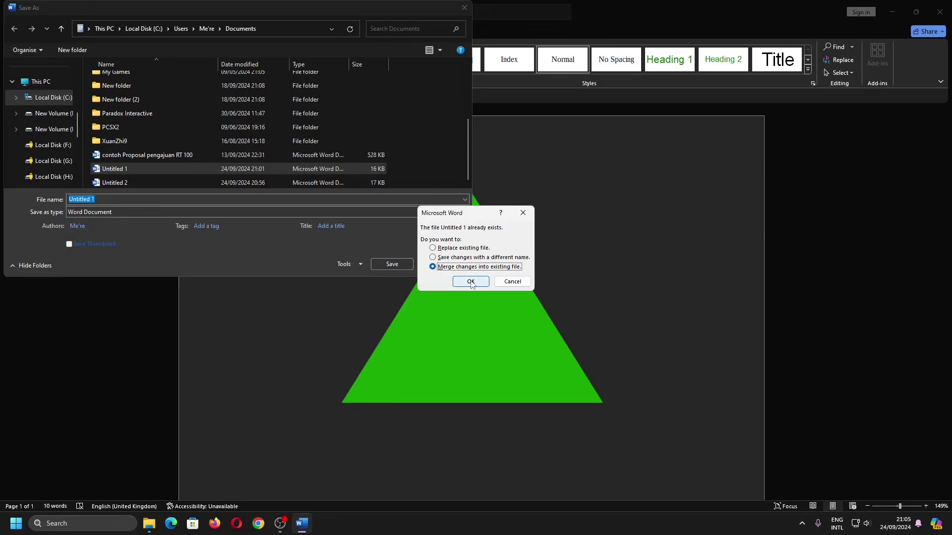
left_click(471, 281)
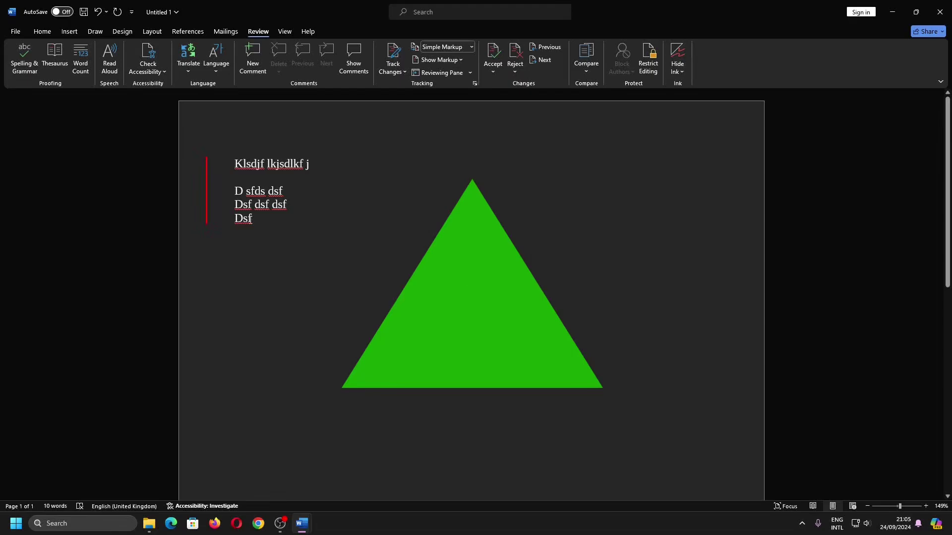
- Maximize the merged document and reject every tracked text change, leaving 0 words
left_click_drag(317, 7, 532, 132)
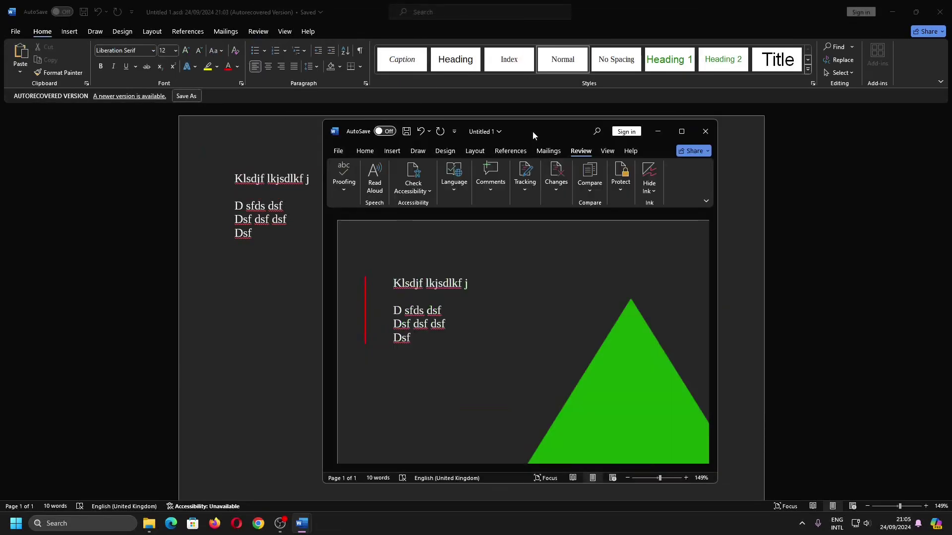
double_click(532, 132)
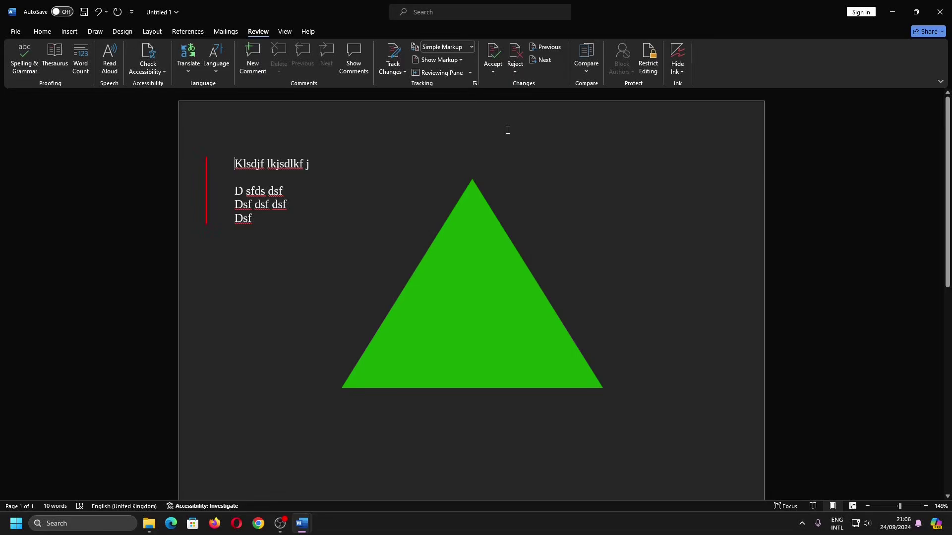
left_click(515, 56)
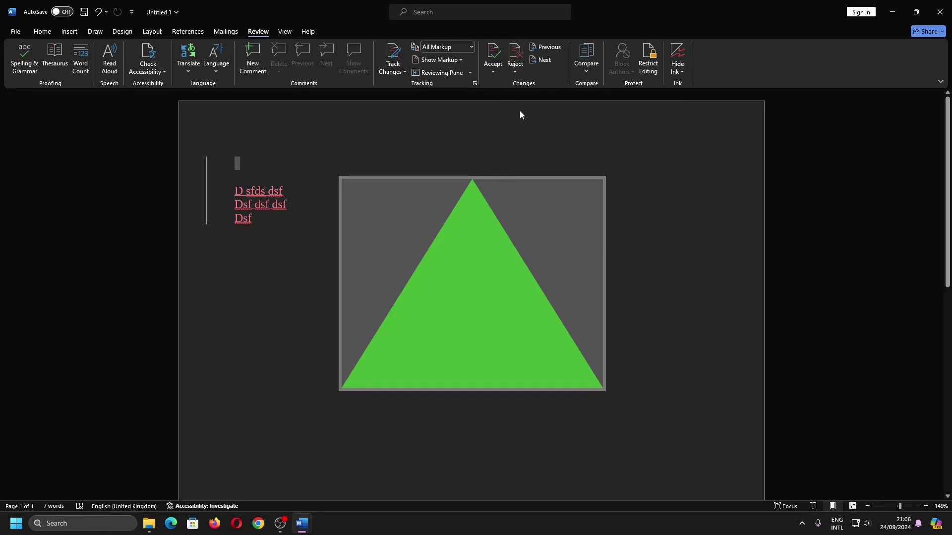
left_click(534, 59)
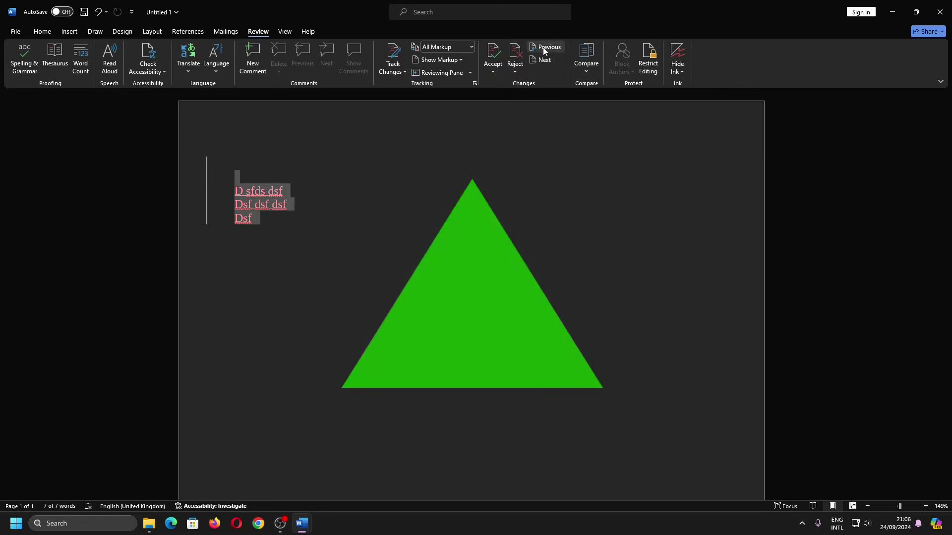
left_click(514, 52)
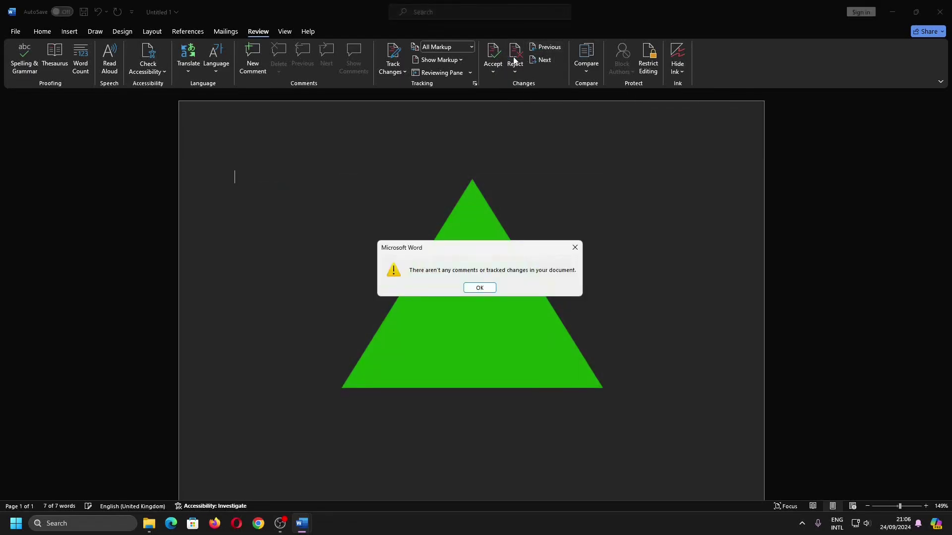
left_click(475, 288)
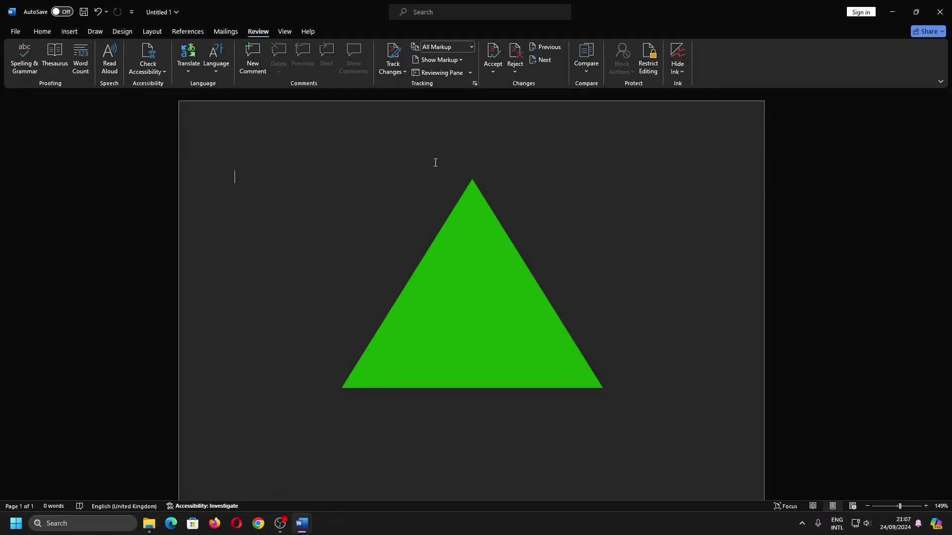
- Undo the rejections and accept all changes so the four merged lines stay as plain text
key("ctrl+z")
key("ctrl+z")
key("ctrl+z")
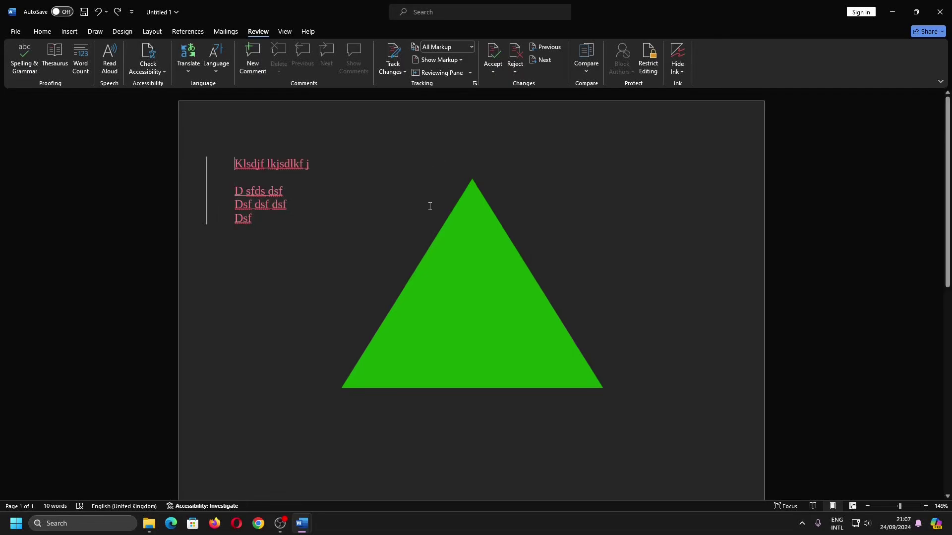
left_click(500, 65)
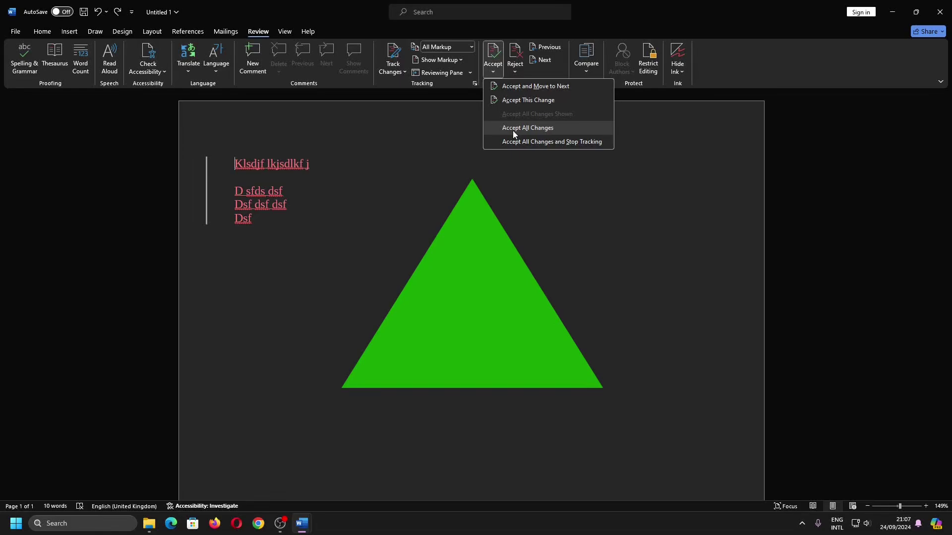
left_click(512, 131)
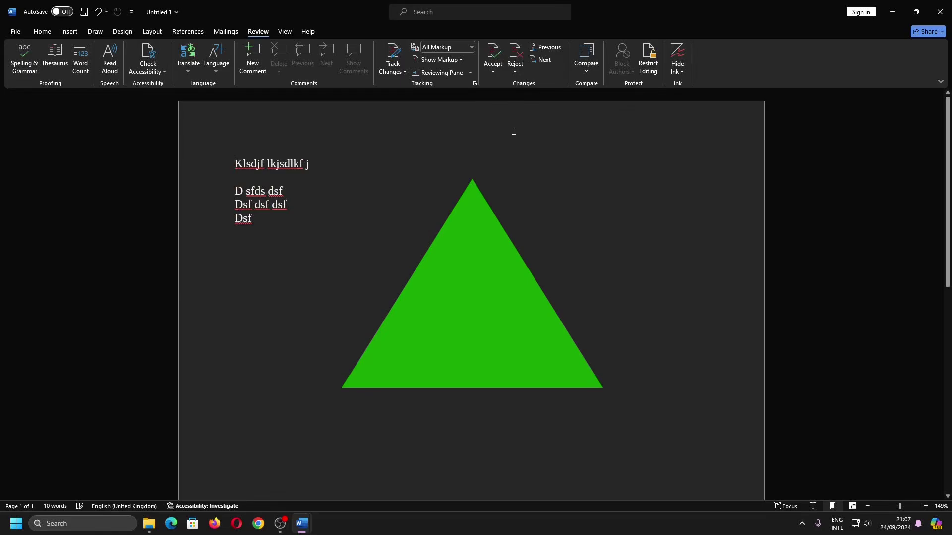